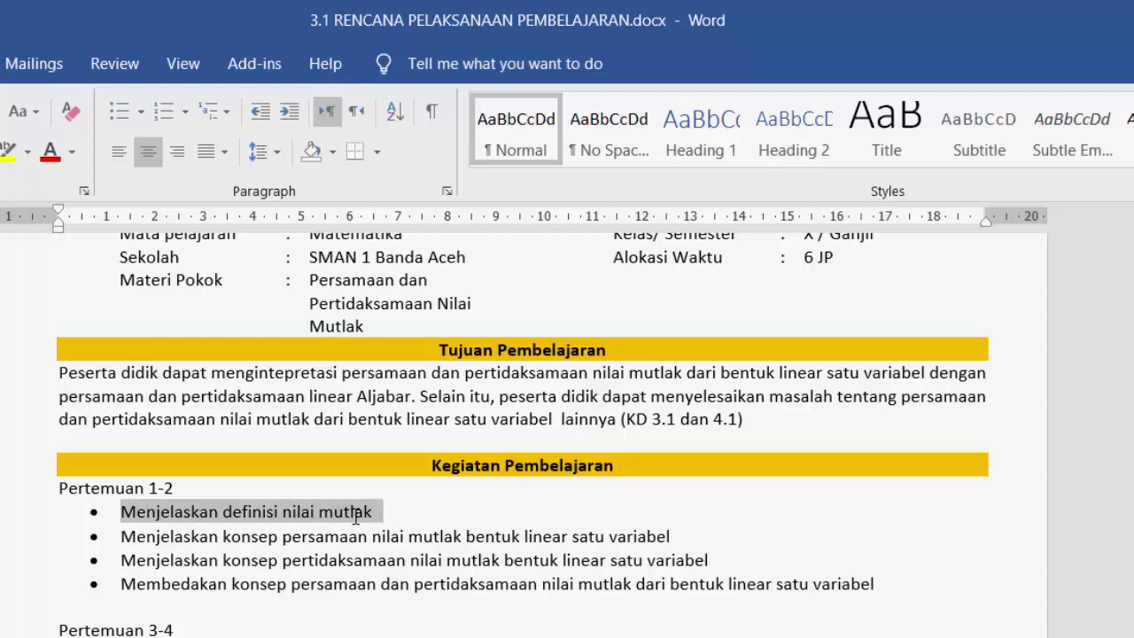
Review the Pertemuan 1-2 activities in the lesson plan and the Sumber Belajar entries in the Notepad notes
left_click_drag(363, 523, 396, 529)
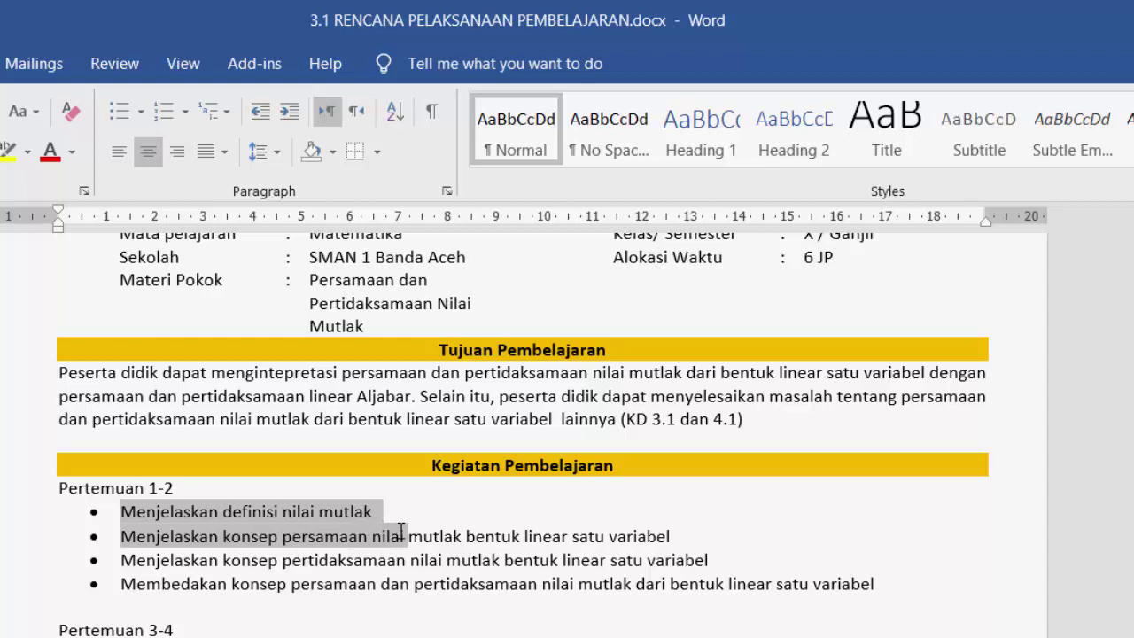
left_click_drag(410, 532, 652, 529)
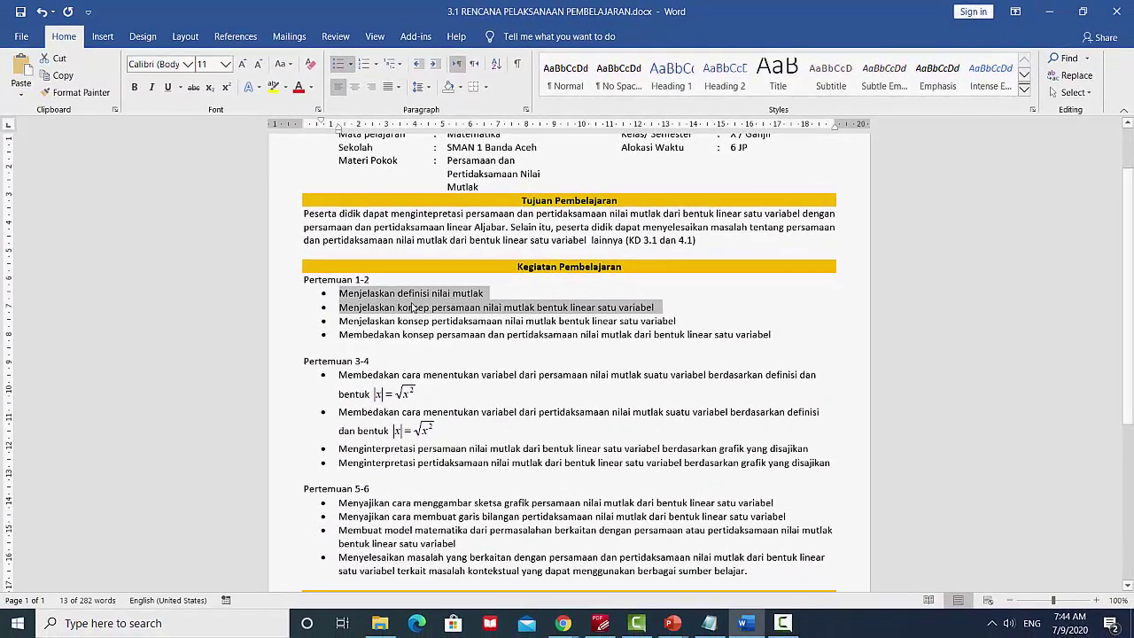
left_click(708, 622)
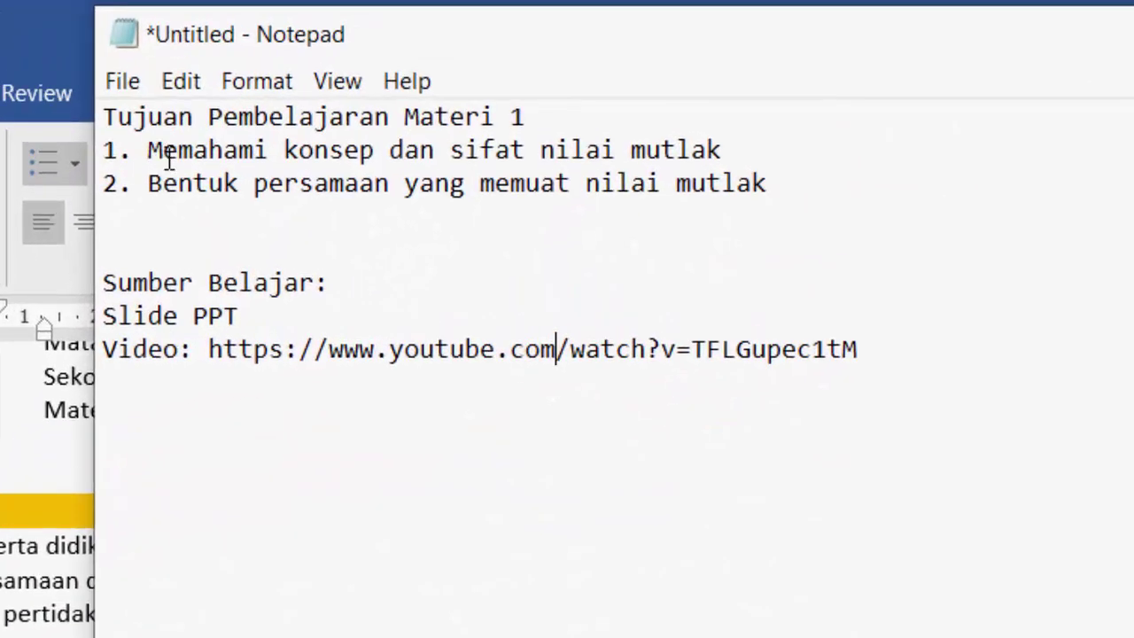
left_click_drag(113, 288, 330, 283)
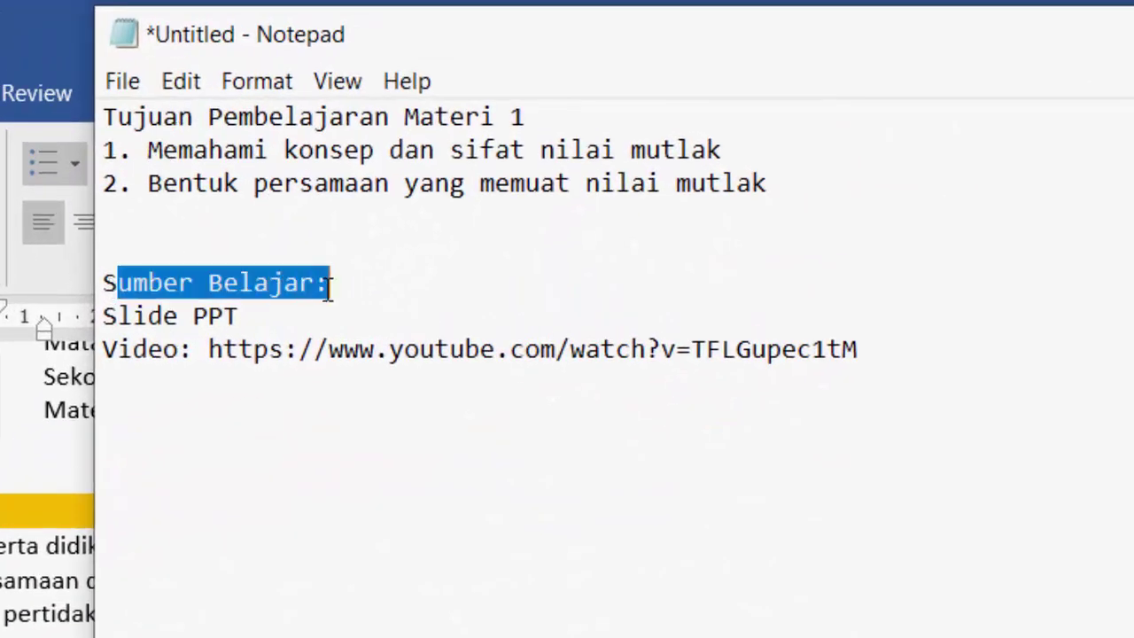
left_click(165, 319)
left_click_drag(104, 316, 278, 320)
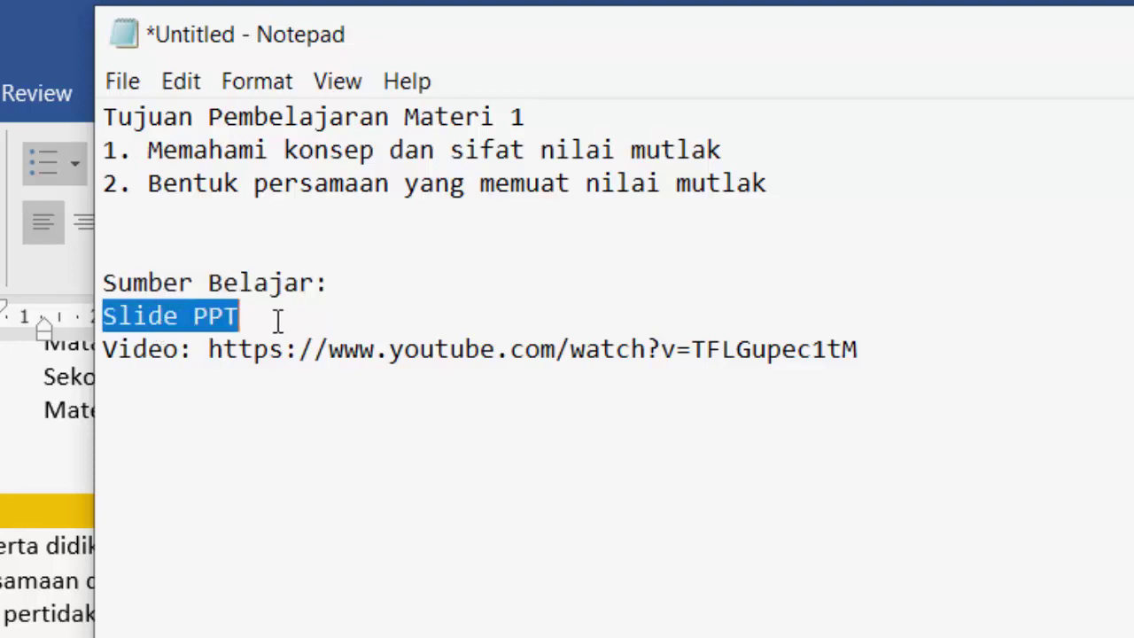
left_click(105, 352)
left_click_drag(105, 353, 875, 372)
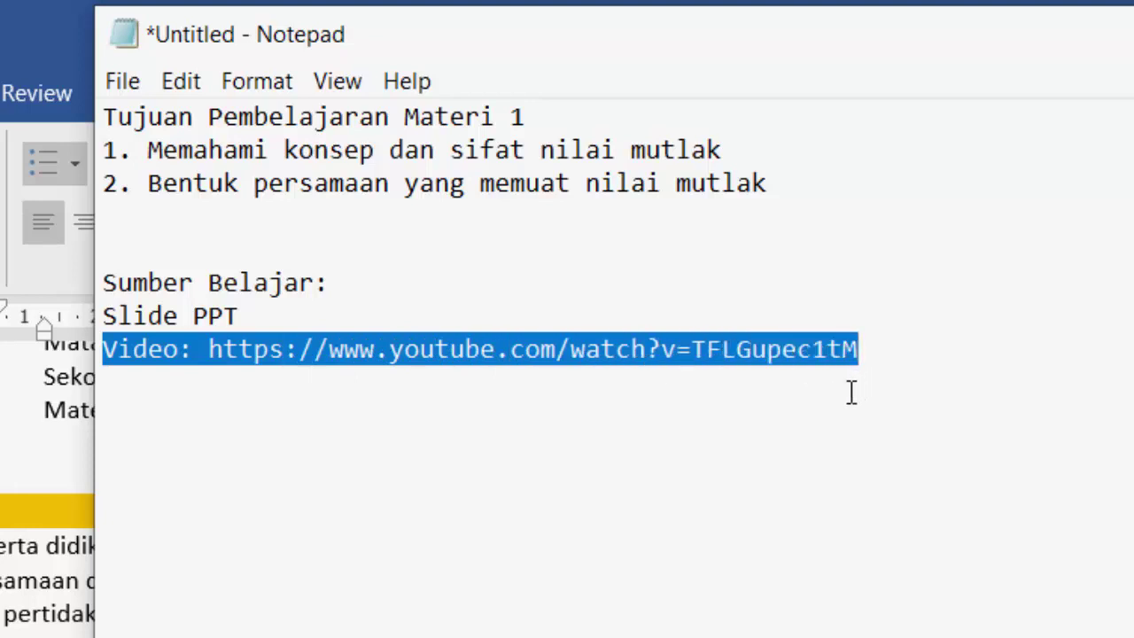
left_click(411, 390)
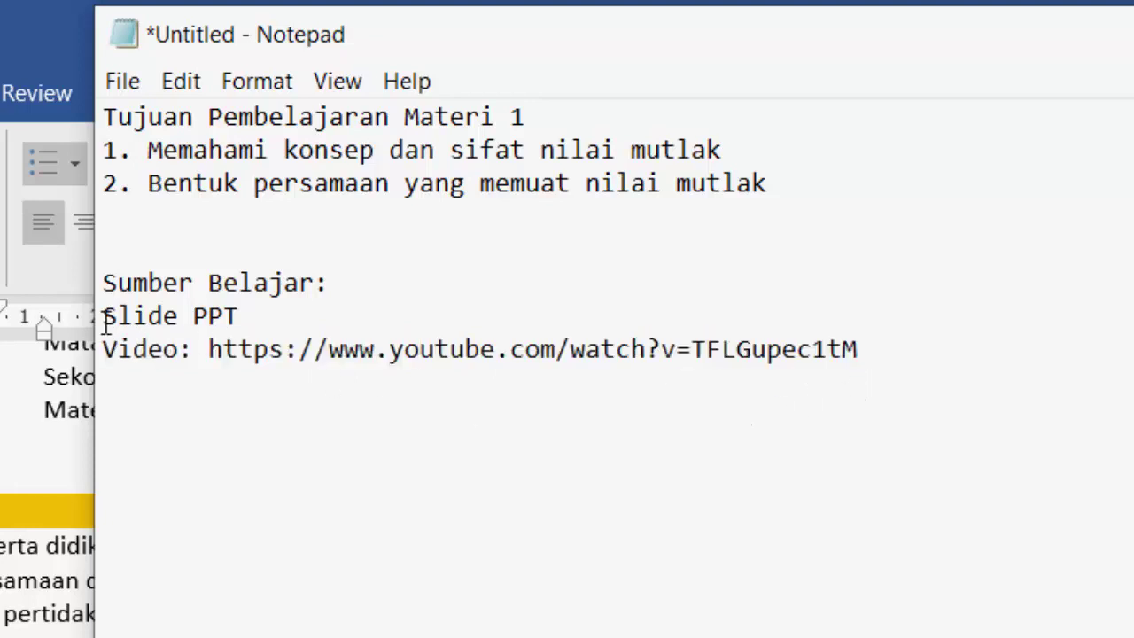
left_click_drag(104, 317, 253, 319)
left_click_drag(113, 352, 908, 376)
left_click(603, 475)
Switch to the Google Classroom class in Chrome and start a new Materi post under Tugas Kelas
key("alt+Tab")
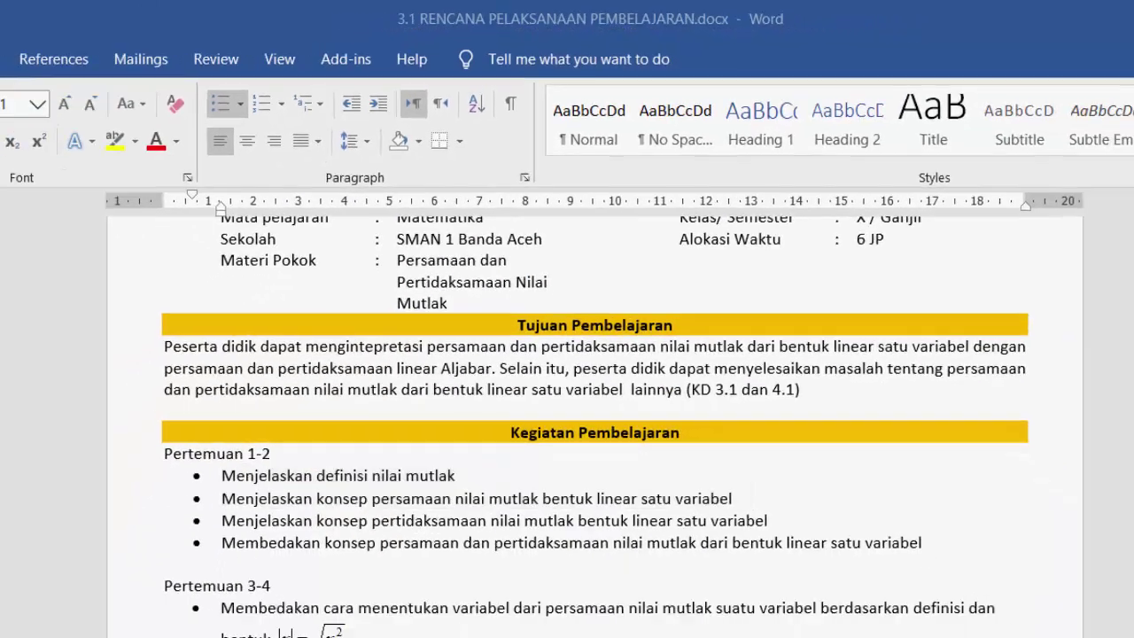
mouse_move(563, 622)
left_click(511, 571)
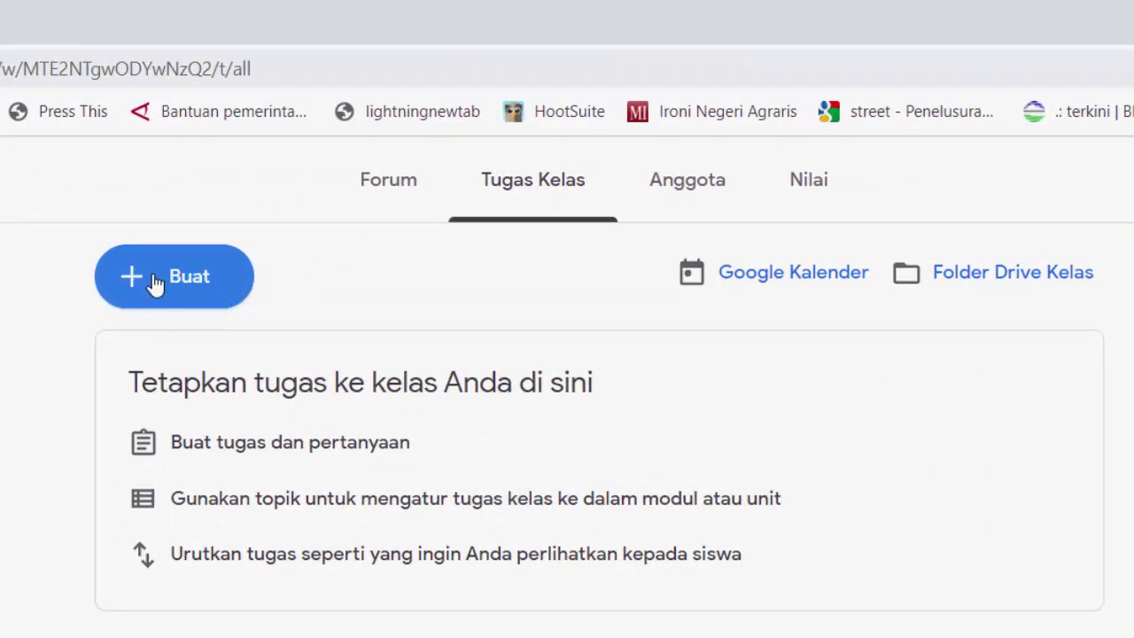
left_click(207, 290)
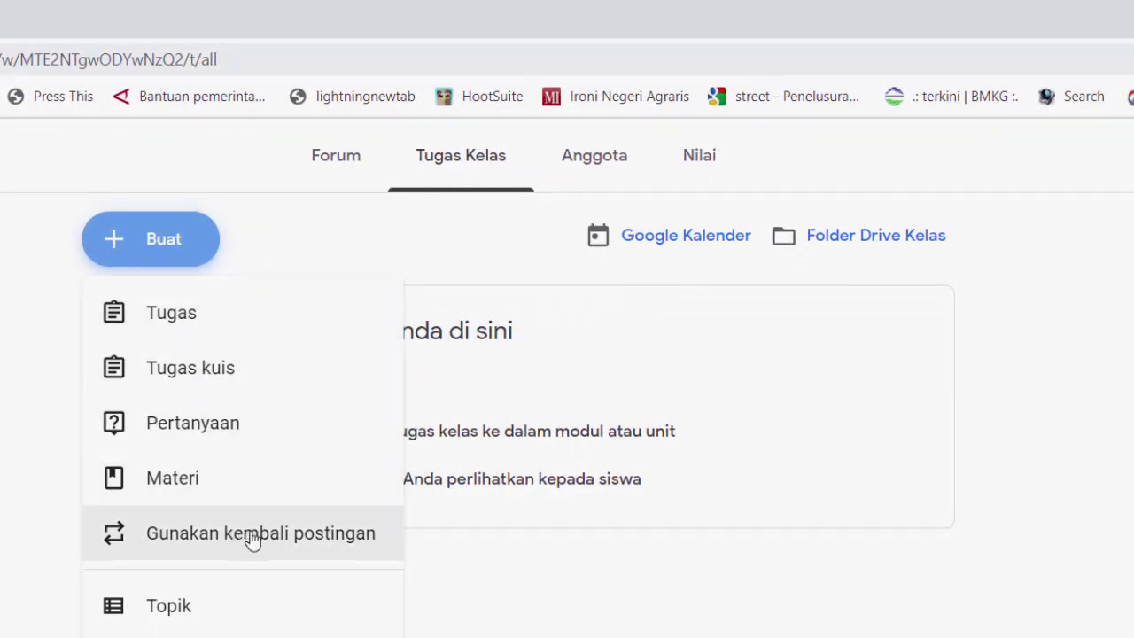
left_click(217, 489)
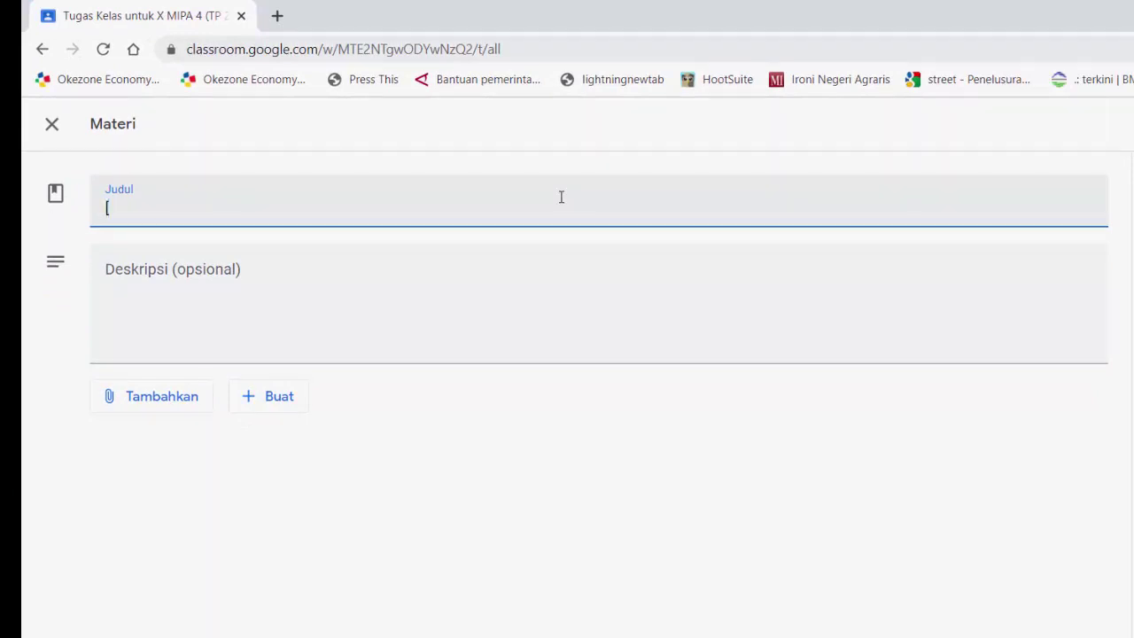
Title the material post "[Materi 1] Konsep Nilai Mutlak"
type("Mat")
type("eri 1] Konsep Nil")
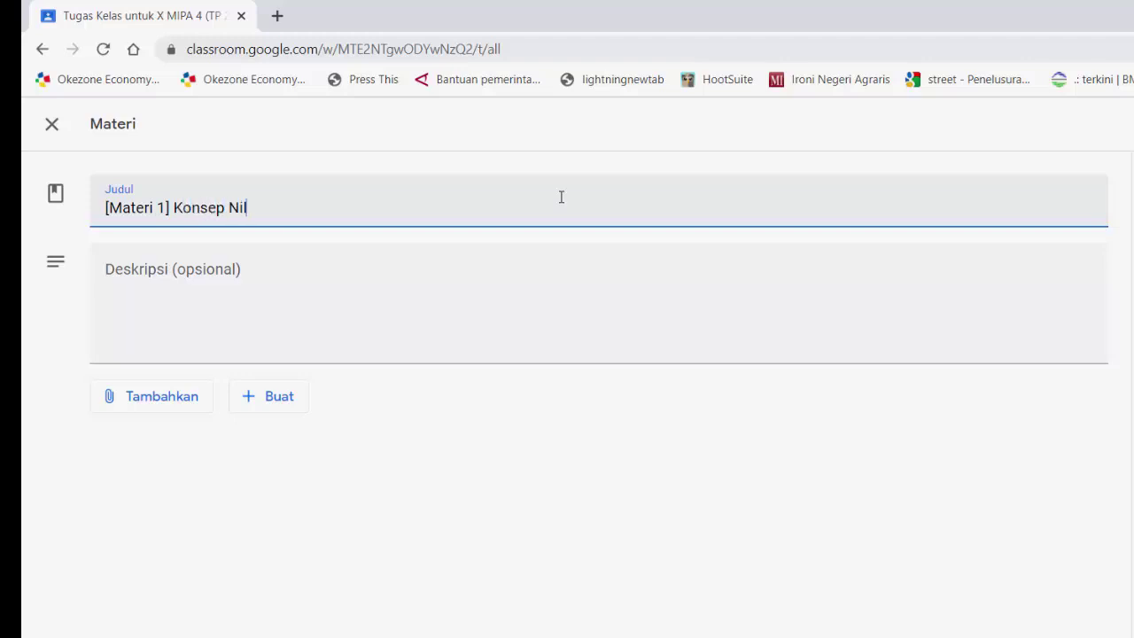
type("ai Mutlak")
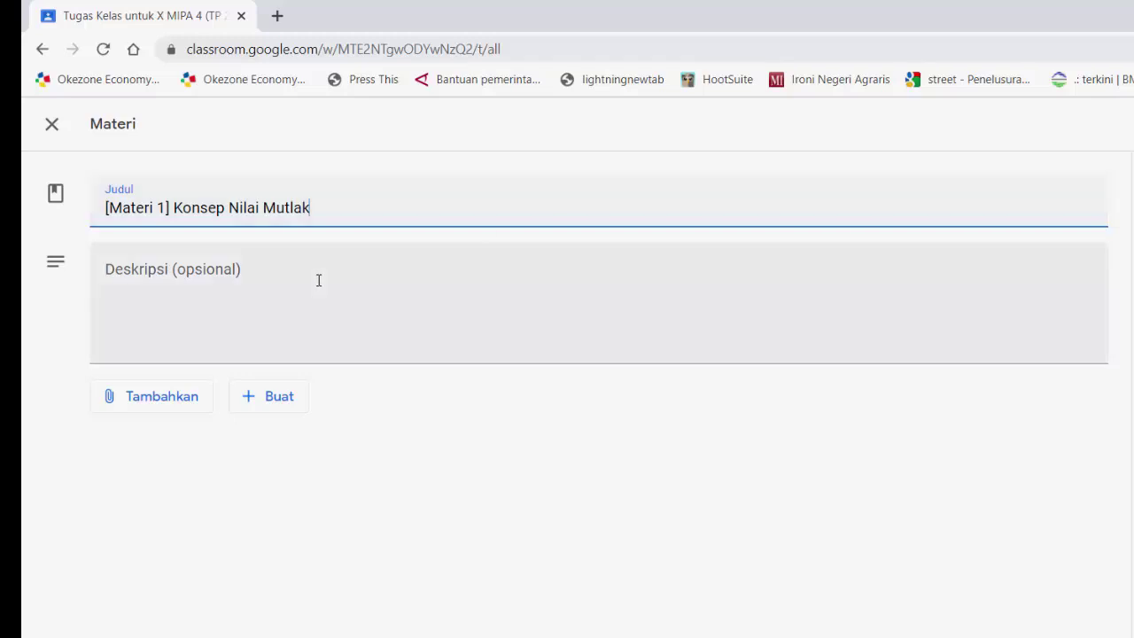
Copy the Tujuan Pembelajaran Materi 1 heading and its two objectives from the Notepad notes into the post's description
left_click(155, 286)
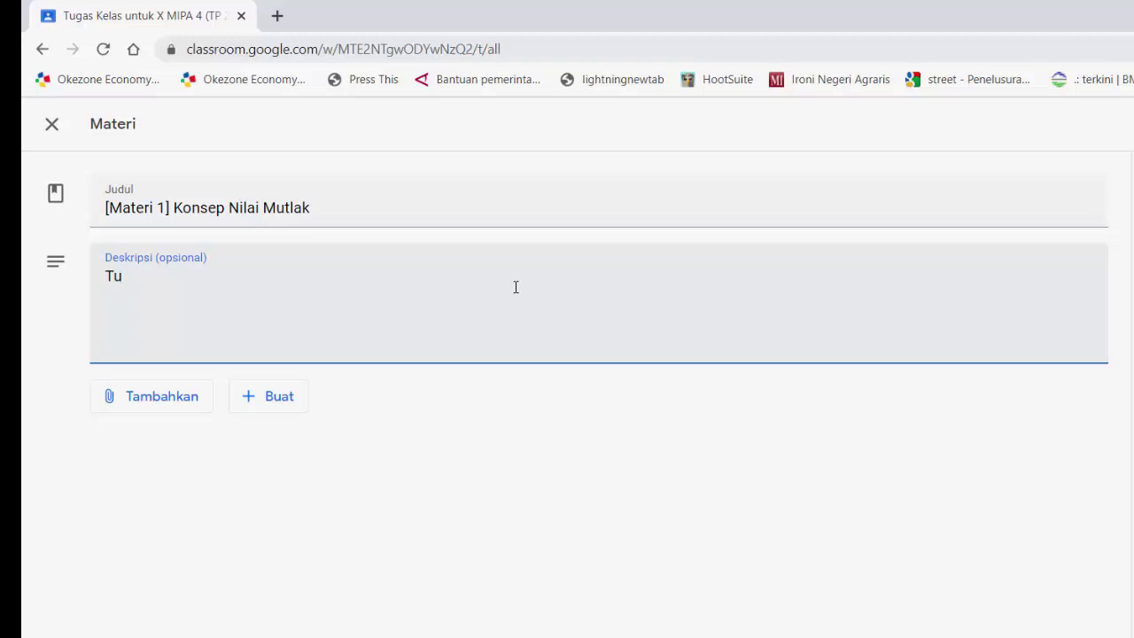
key("BackSpace")
key("BackSpace")
key("alt+Tab")
left_click_drag(485, 60, 833, 96)
key("ctrl+c")
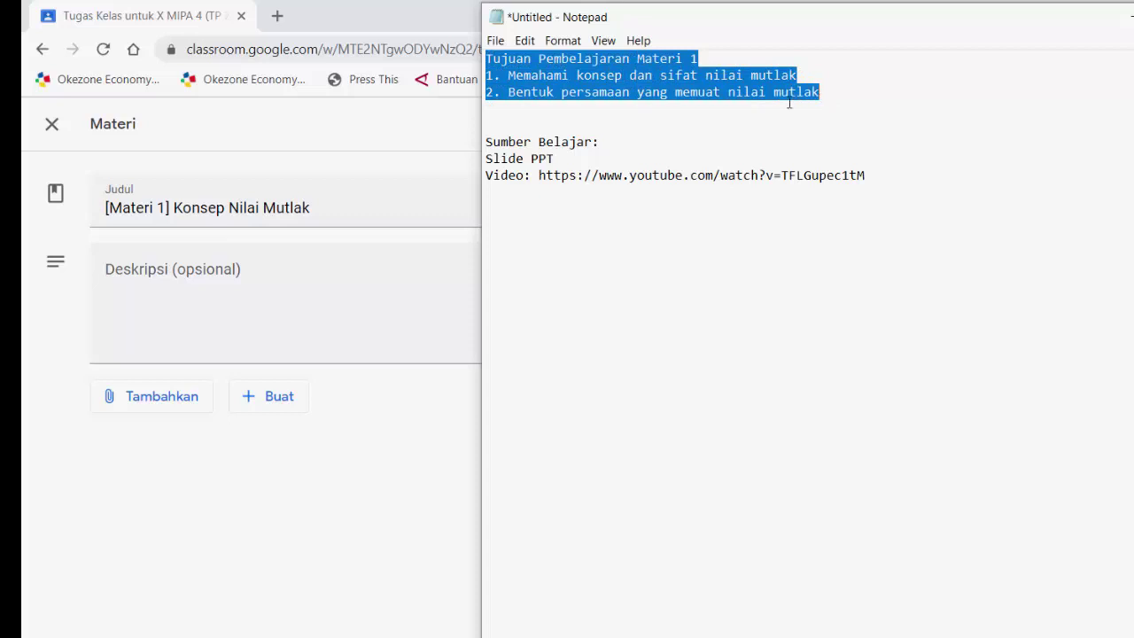
left_click(186, 271)
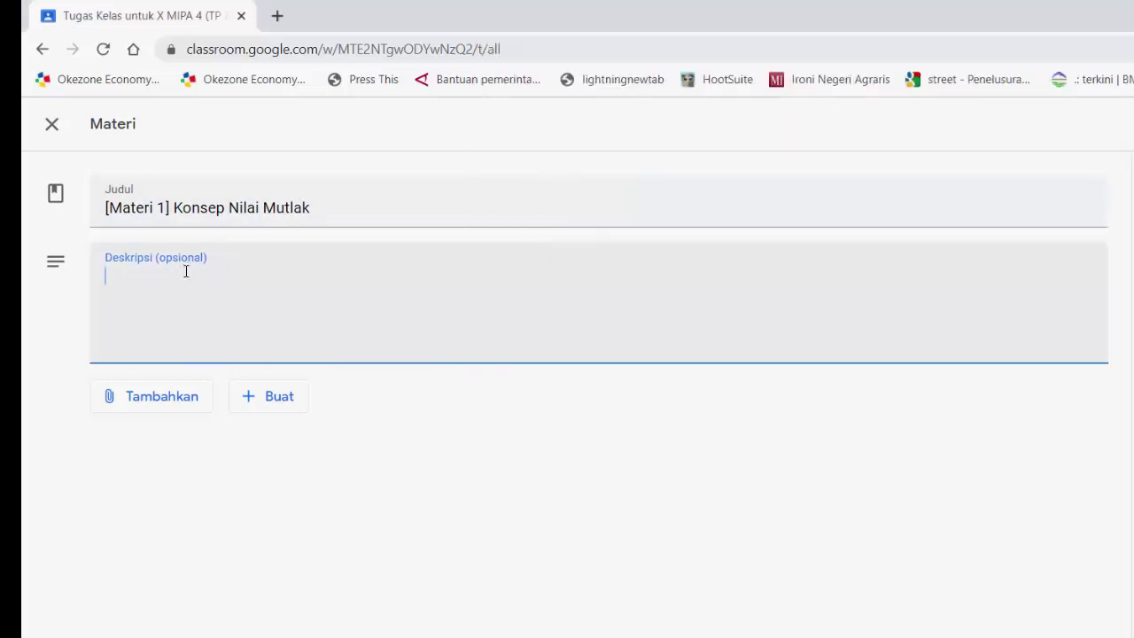
key("ctrl+v")
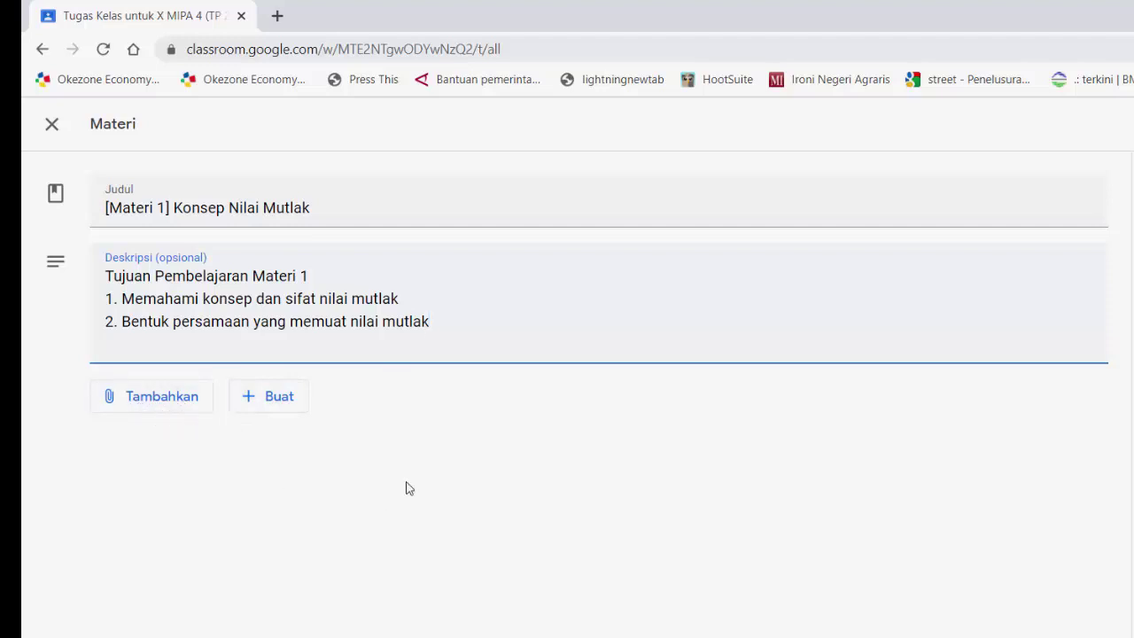
Check the Materi 1 folder inside the Google Classroom folder in File Explorer for the slide file Definisi dan sifat Nilai Mutlak.pptx
left_click(155, 404)
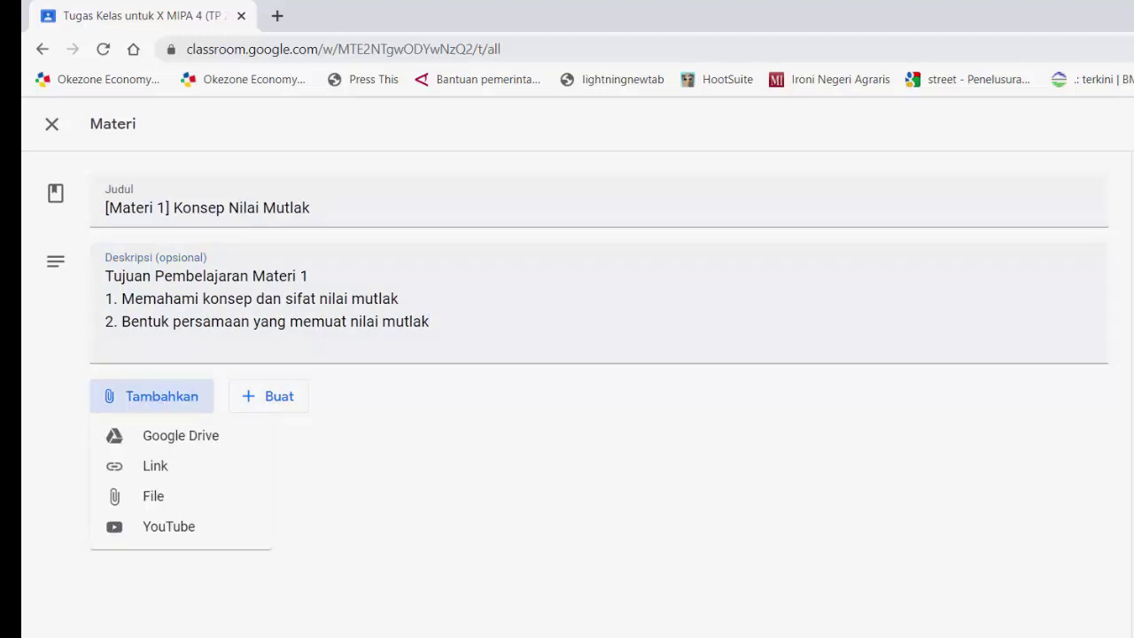
key("alt+Tab")
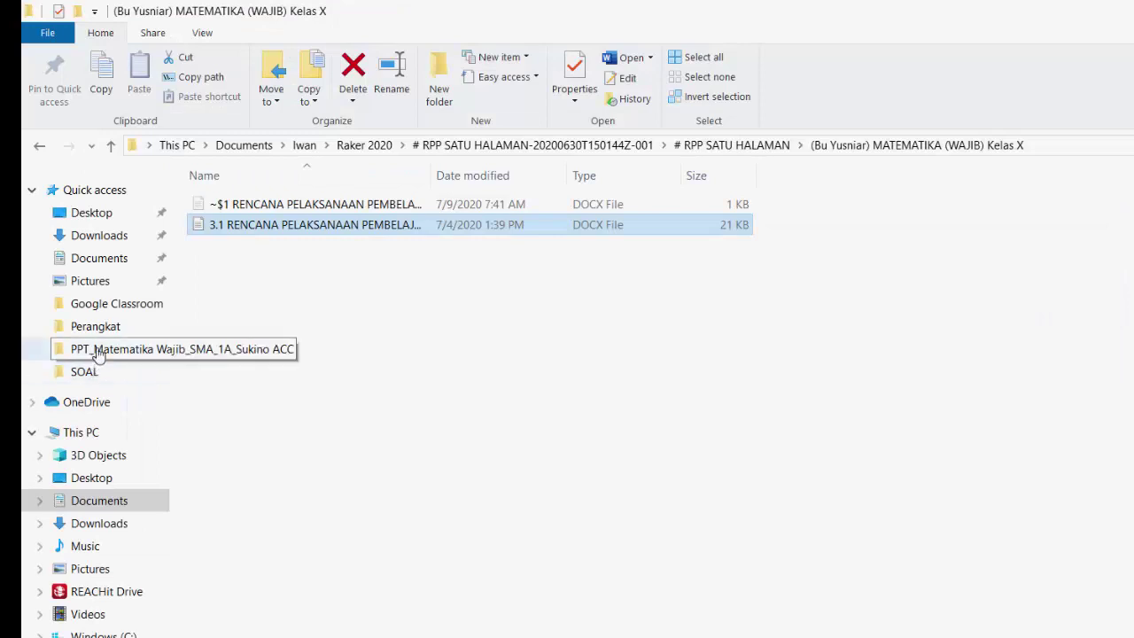
left_click(114, 309)
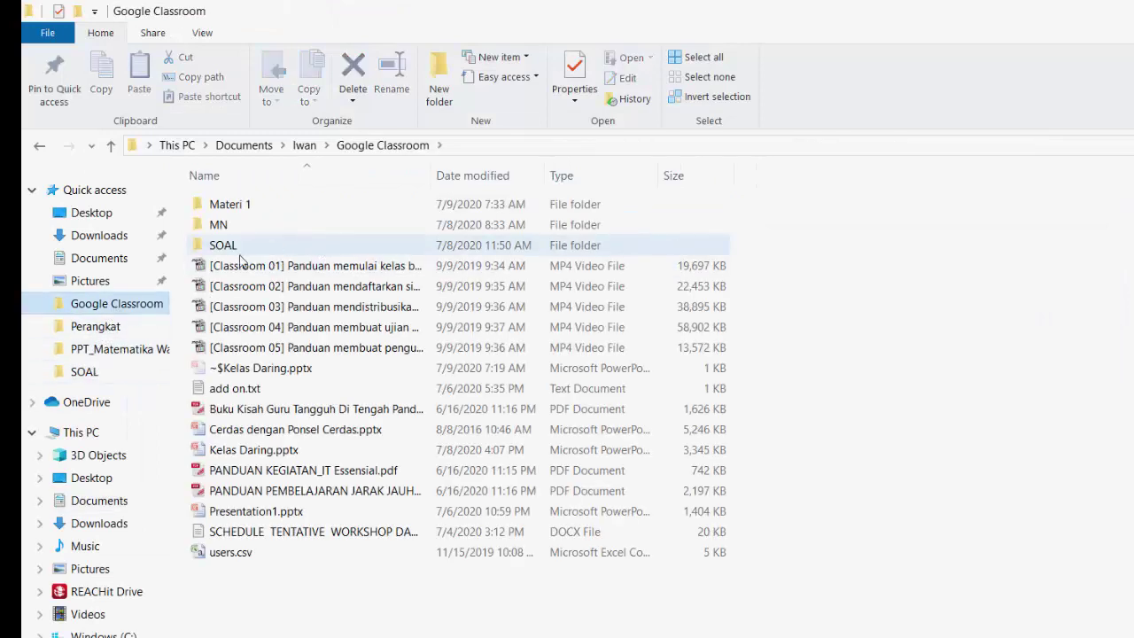
double_click(225, 205)
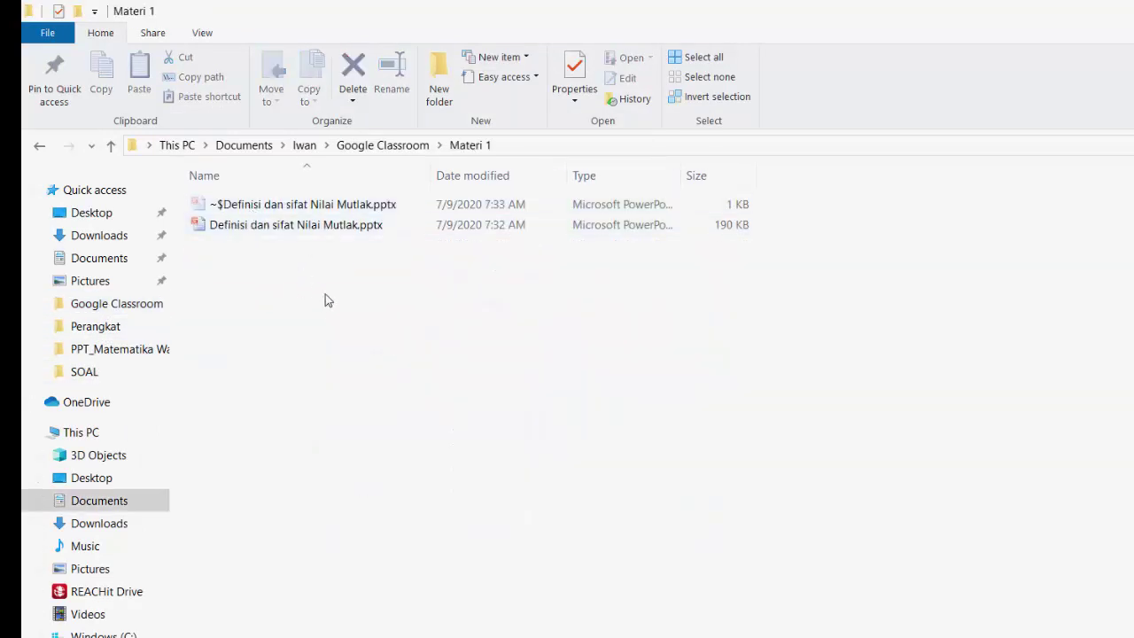
left_click(262, 229)
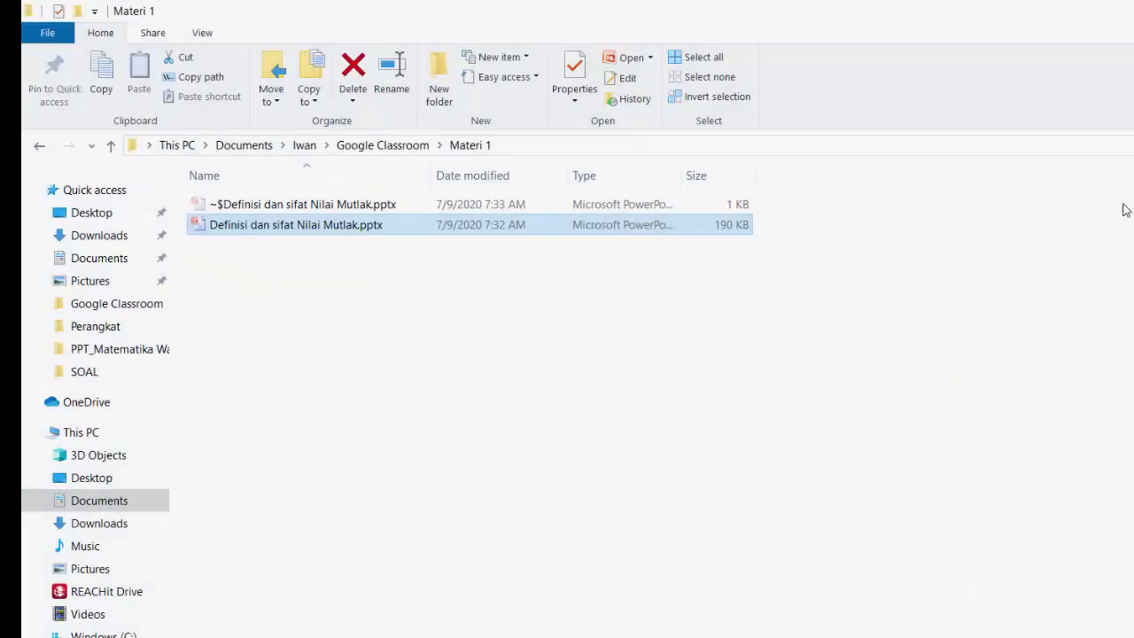
left_click(255, 209)
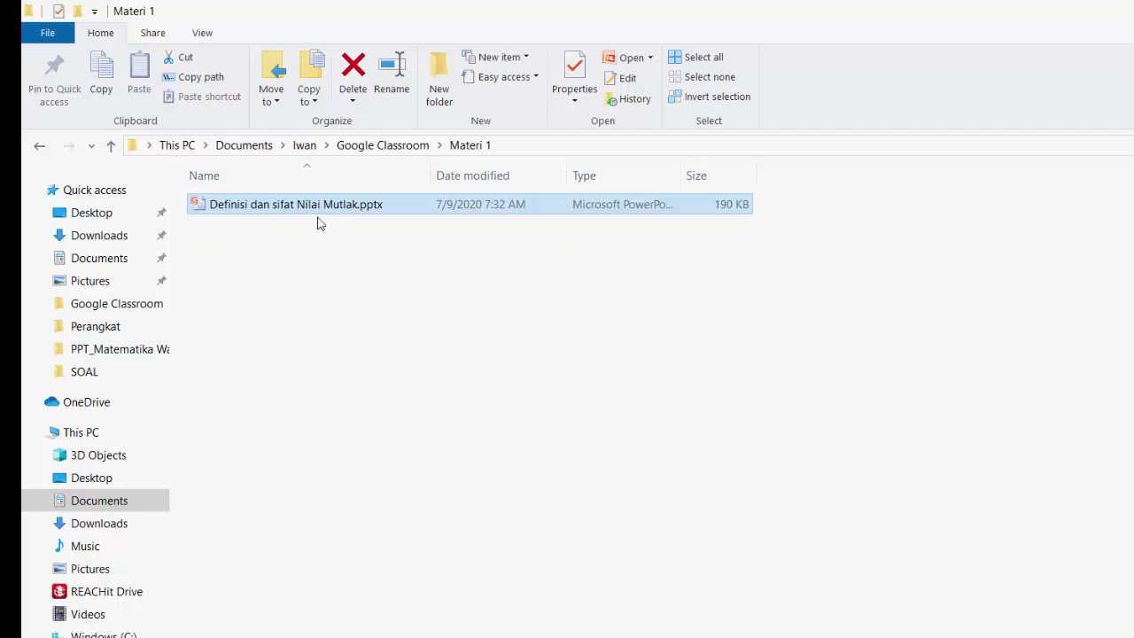
left_click(279, 241)
left_click(276, 218)
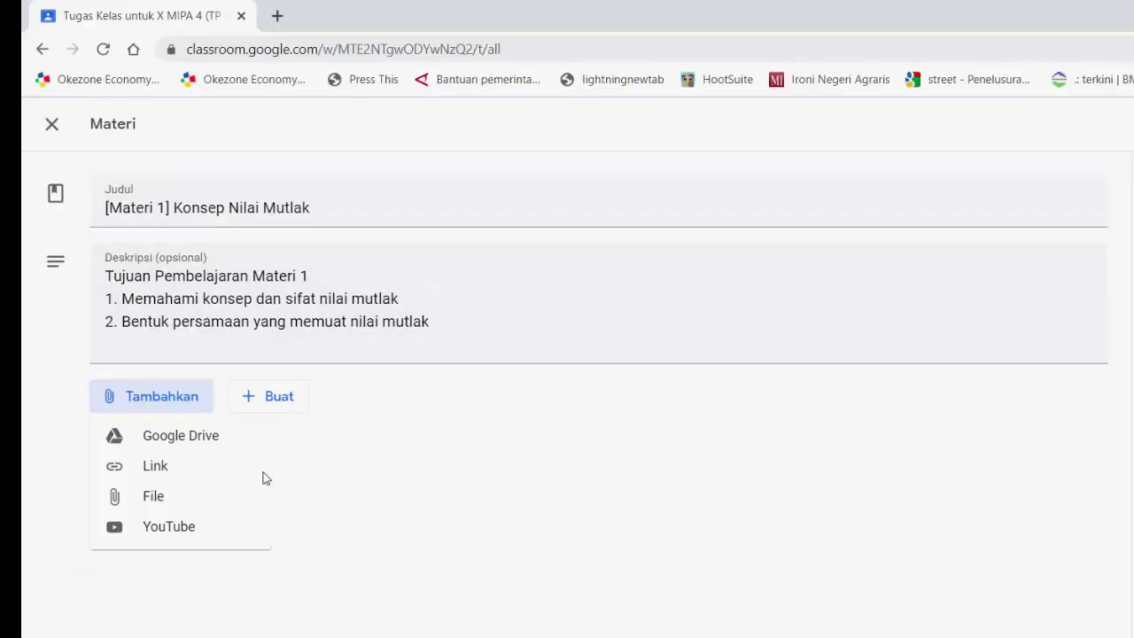
Upload Definisi dan sifat Nilai Mutlak.pptx from the Google Classroom > Materi 1 folder as an attachment to the material post
left_click(160, 503)
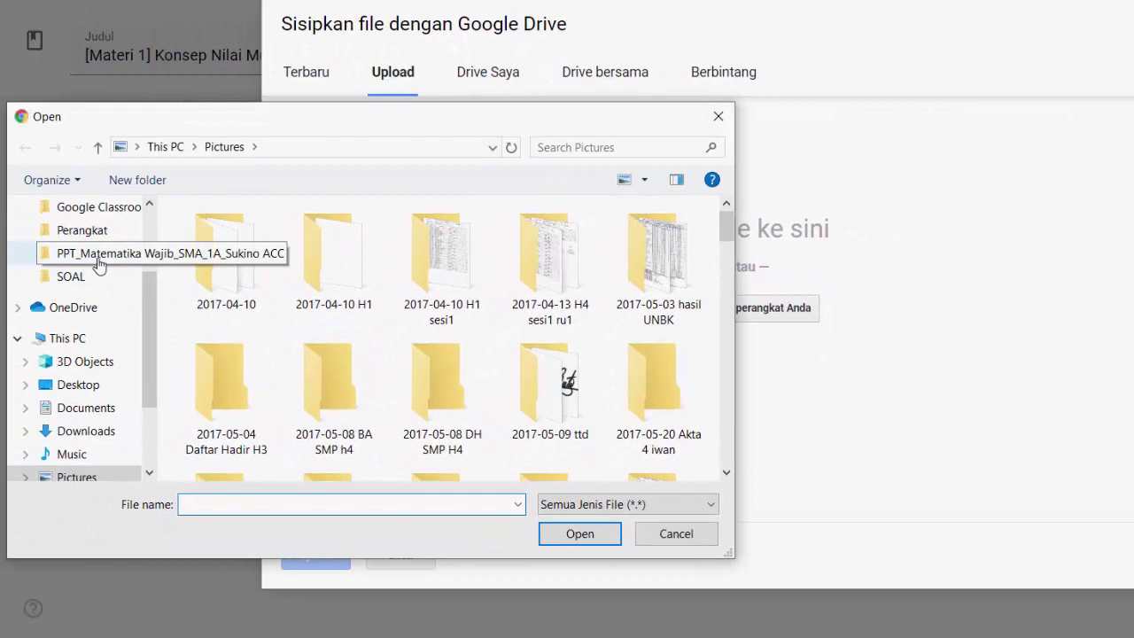
left_click(96, 209)
double_click(271, 237)
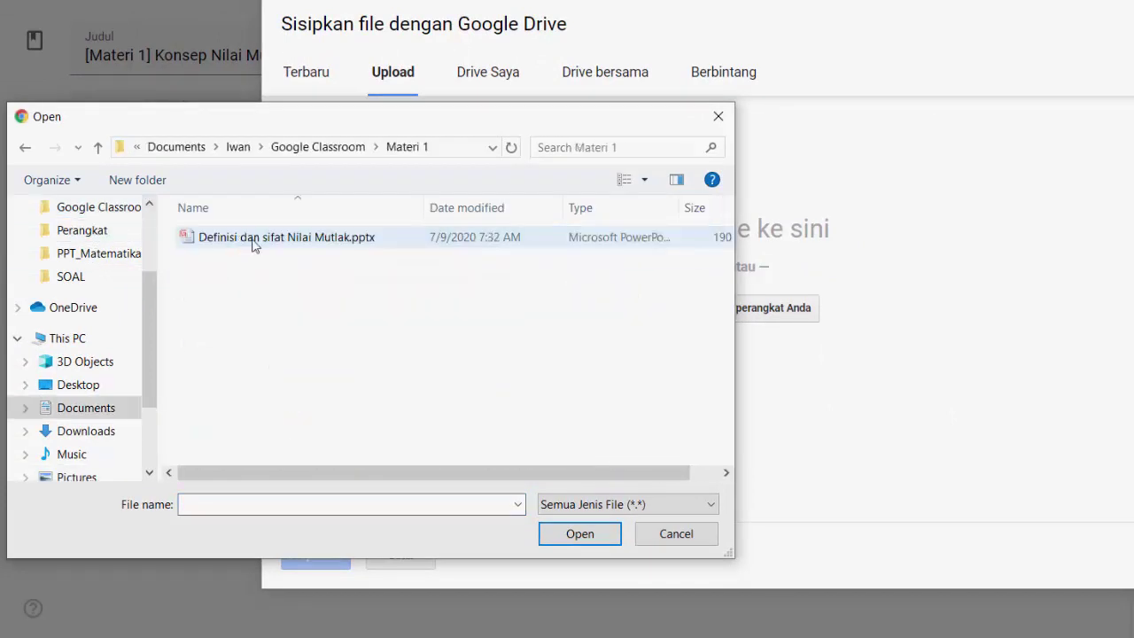
left_click(310, 238)
left_click(580, 537)
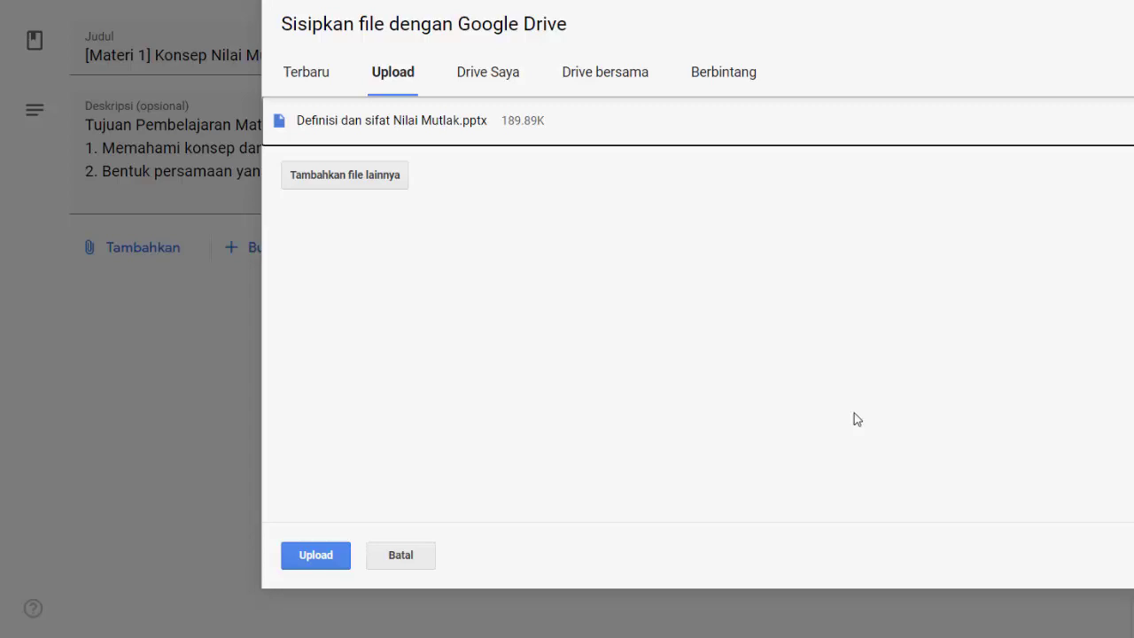
left_click(333, 182)
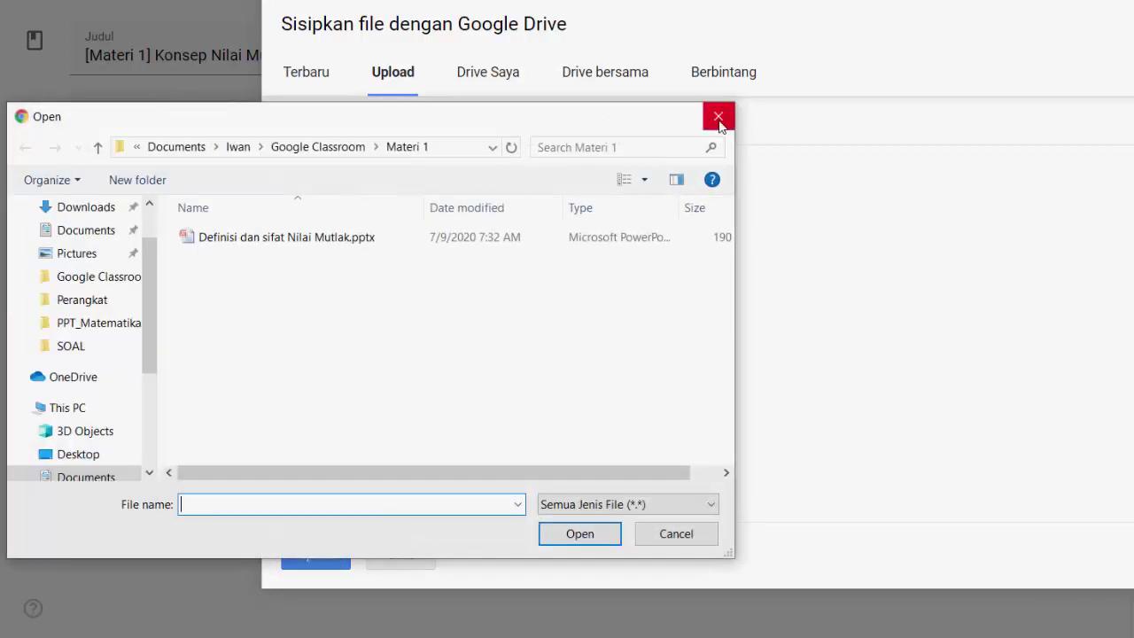
left_click(719, 119)
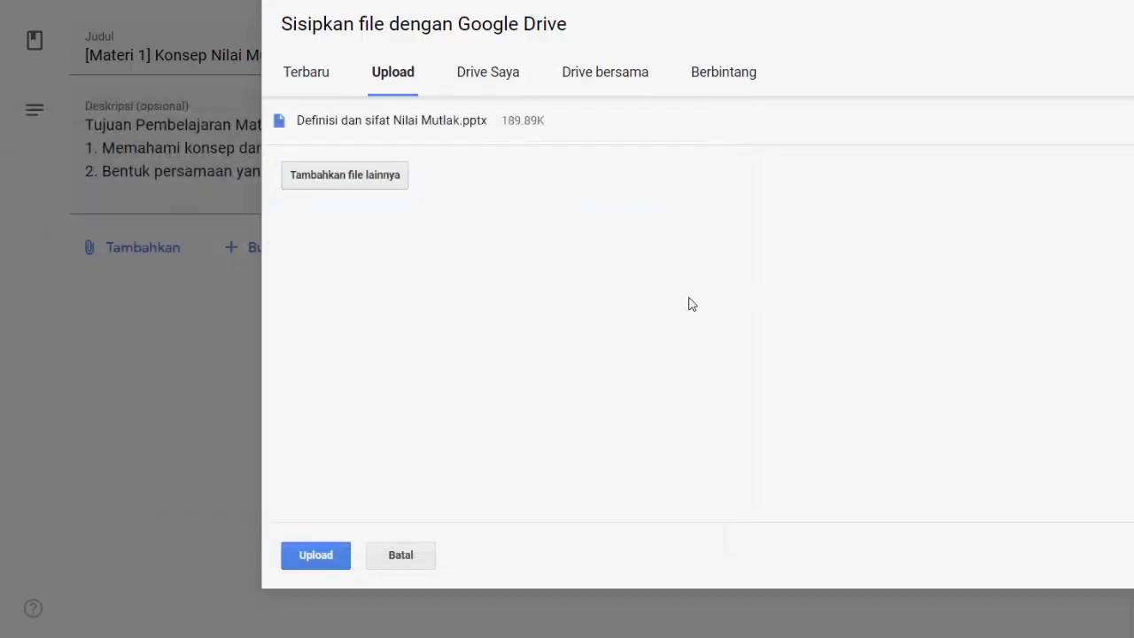
left_click(316, 556)
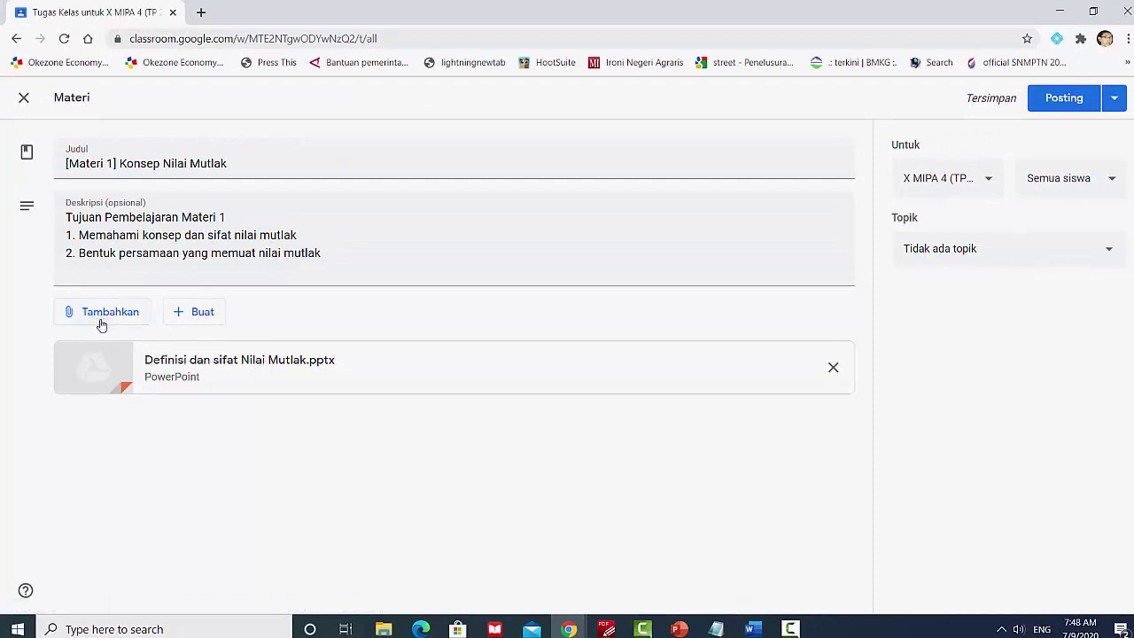
left_click(204, 317)
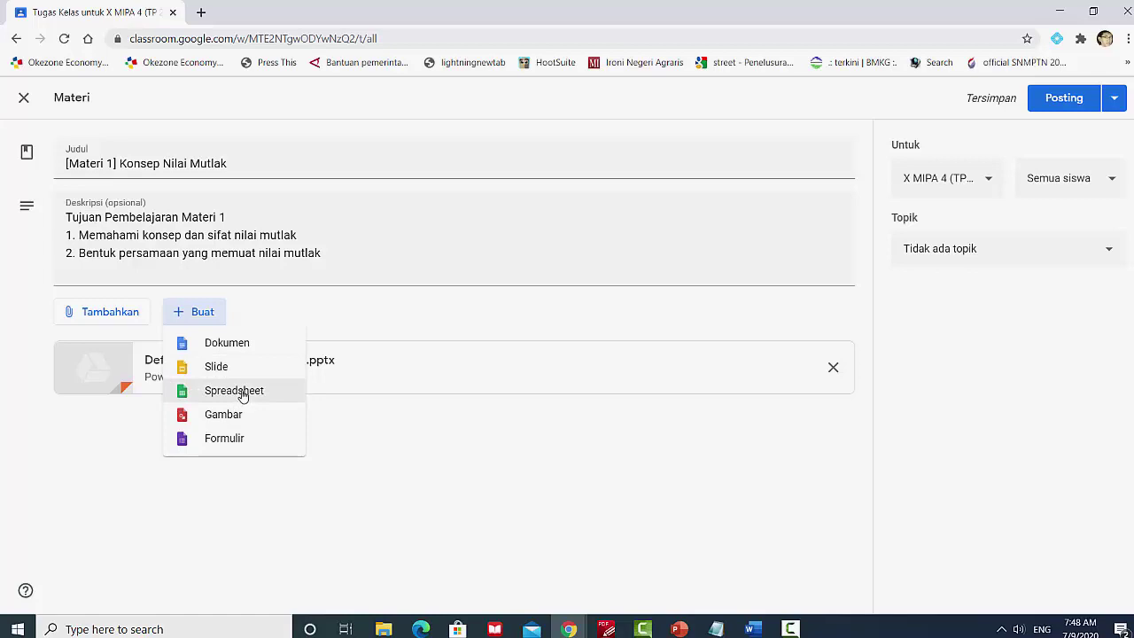
left_click(347, 401)
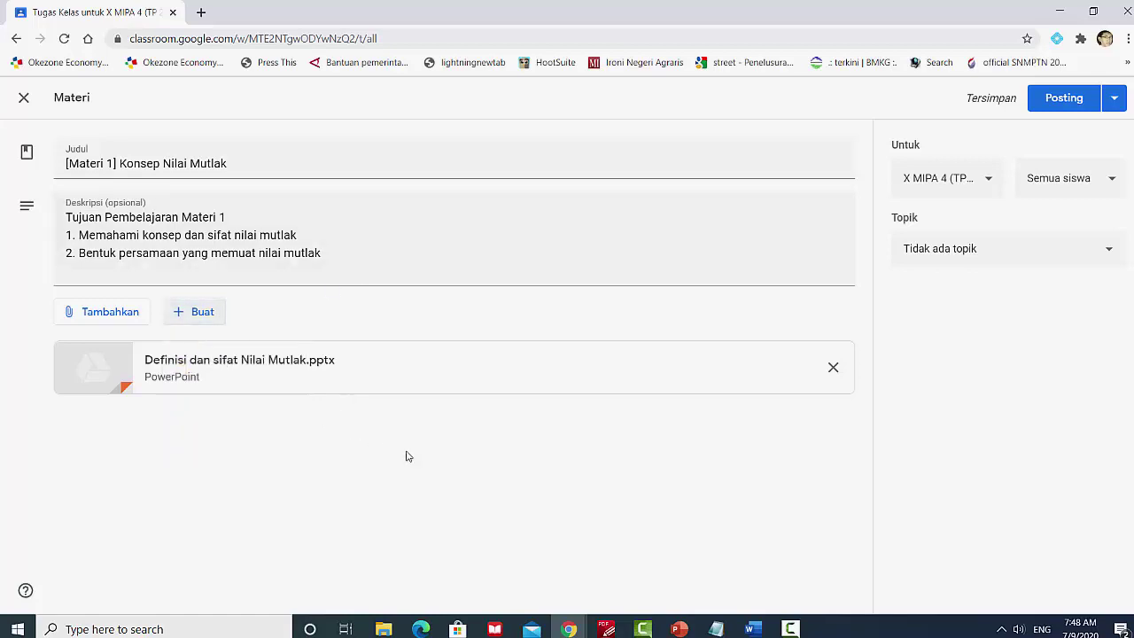
Search YouTube for "nilai mutlak" from the material post's video attachment option
left_click(113, 315)
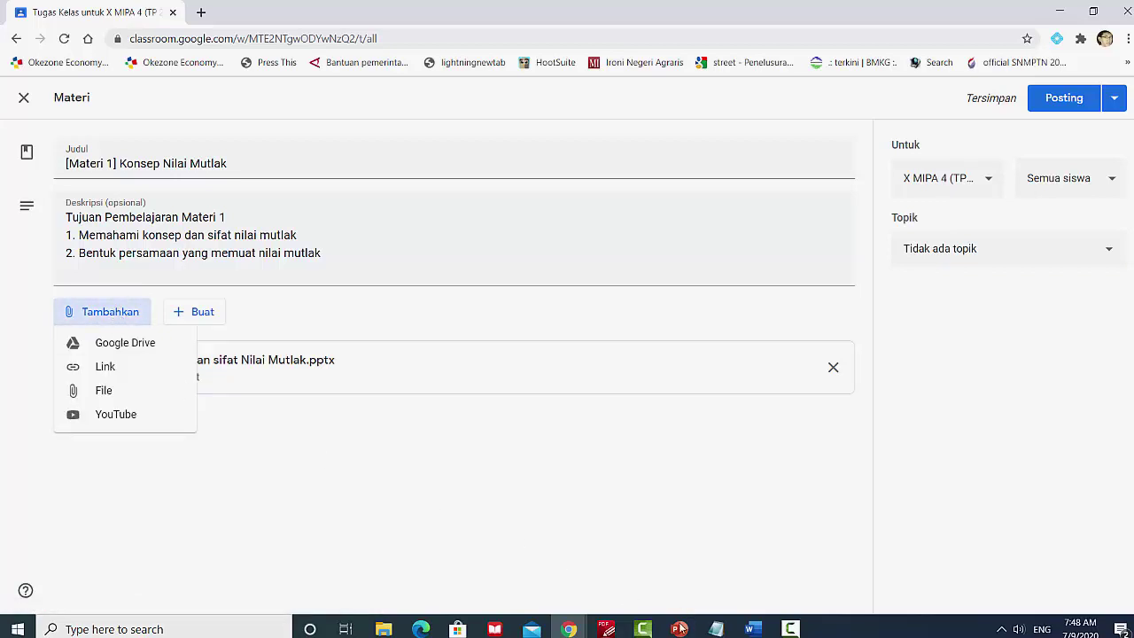
left_click(716, 629)
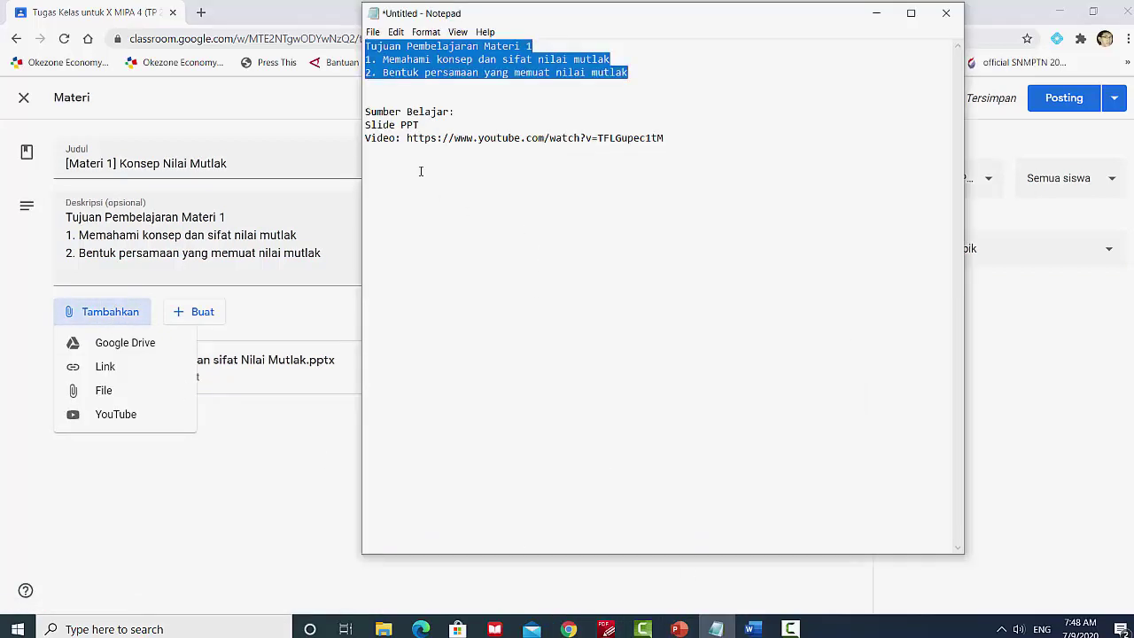
left_click_drag(372, 140, 732, 146)
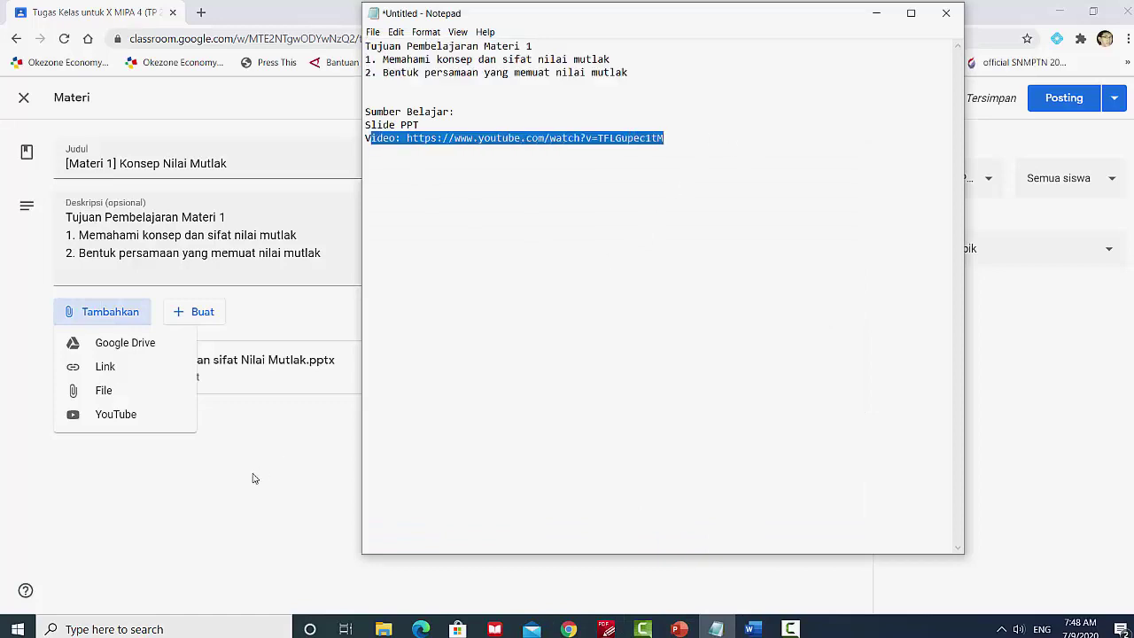
left_click(118, 419)
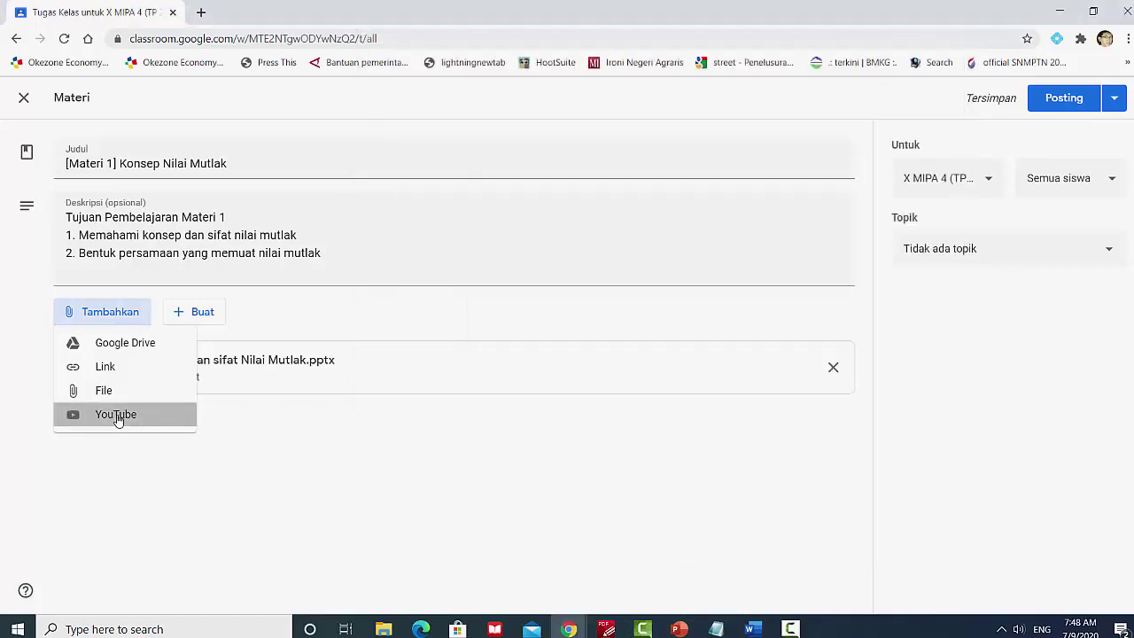
left_click(315, 220)
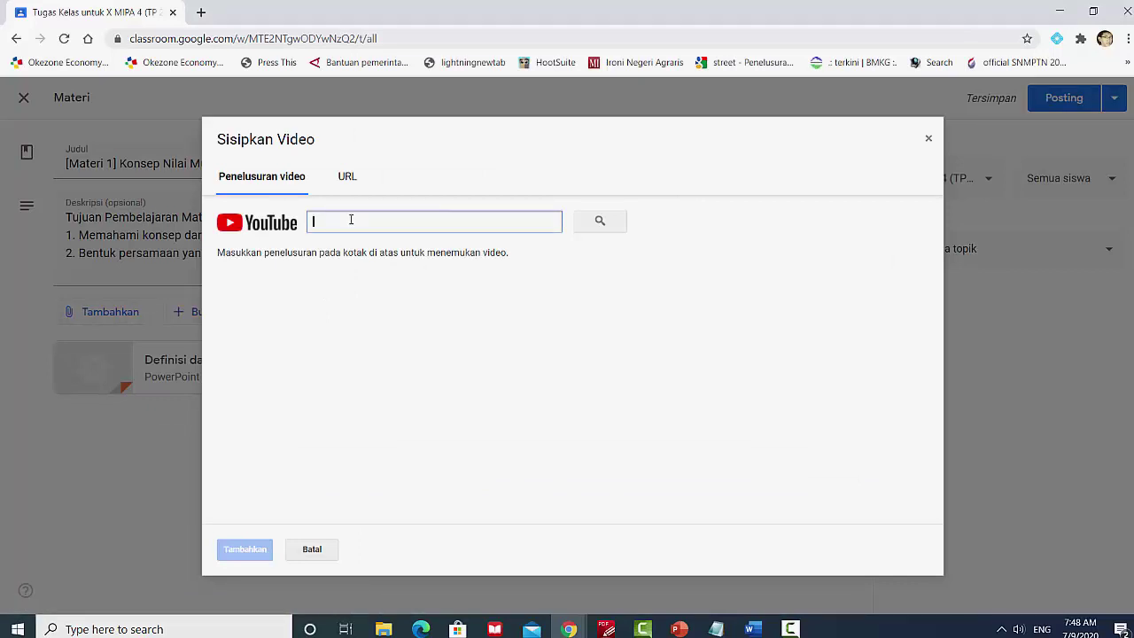
type("nilai mutlak")
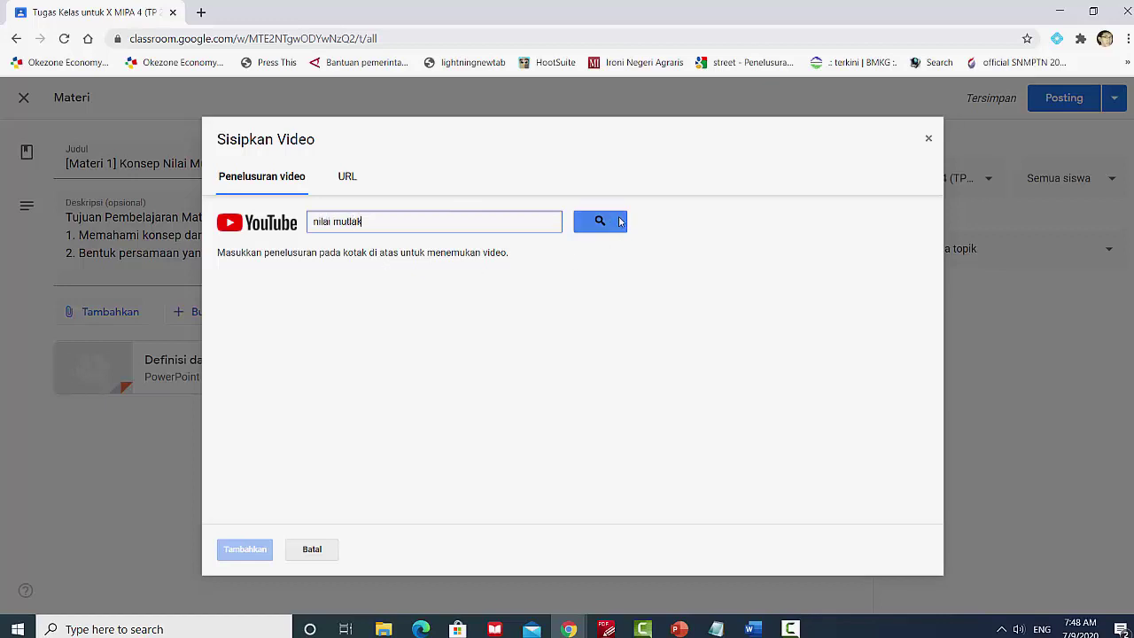
left_click(620, 222)
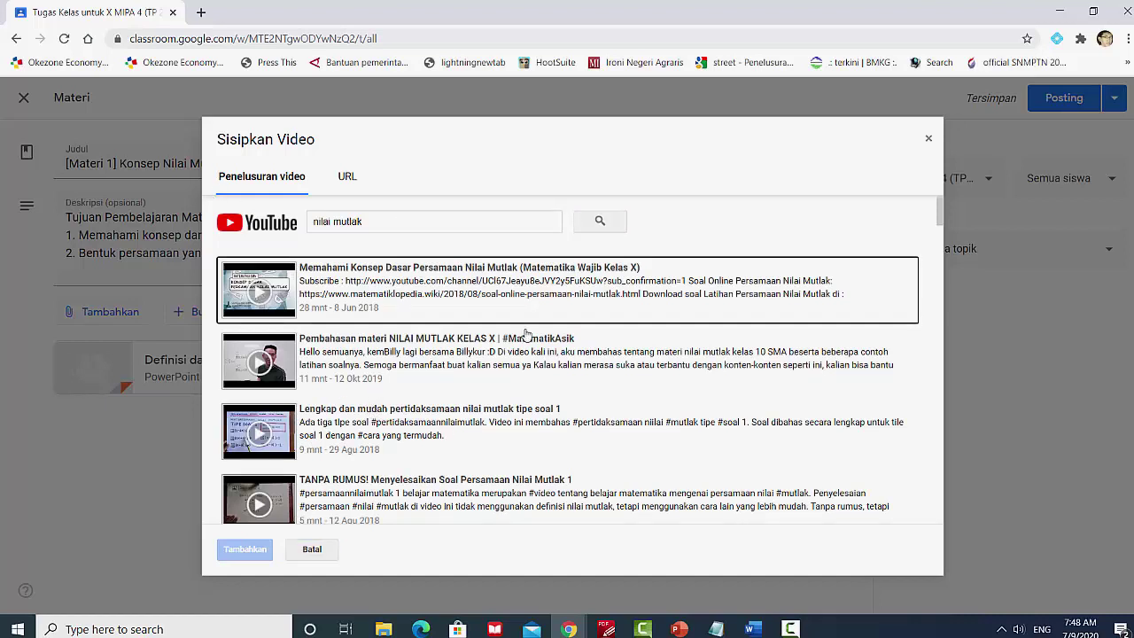
left_click(718, 629)
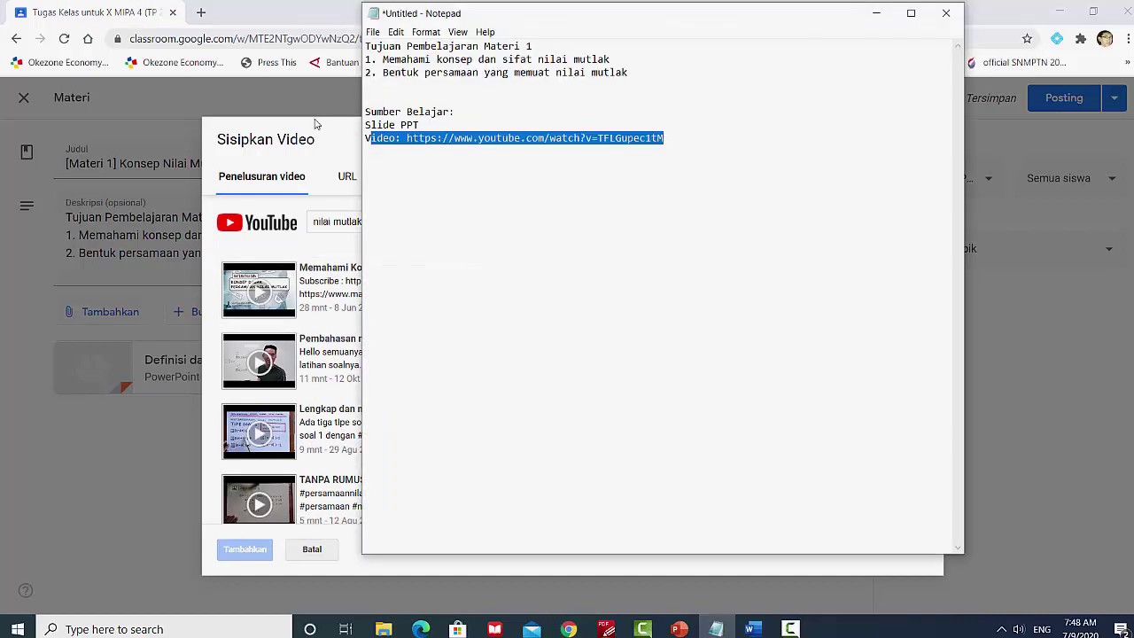
key("Left")
left_click_drag(366, 142, 686, 138)
left_click_drag(475, 138, 688, 142)
key("ctrl+c")
left_click(315, 143)
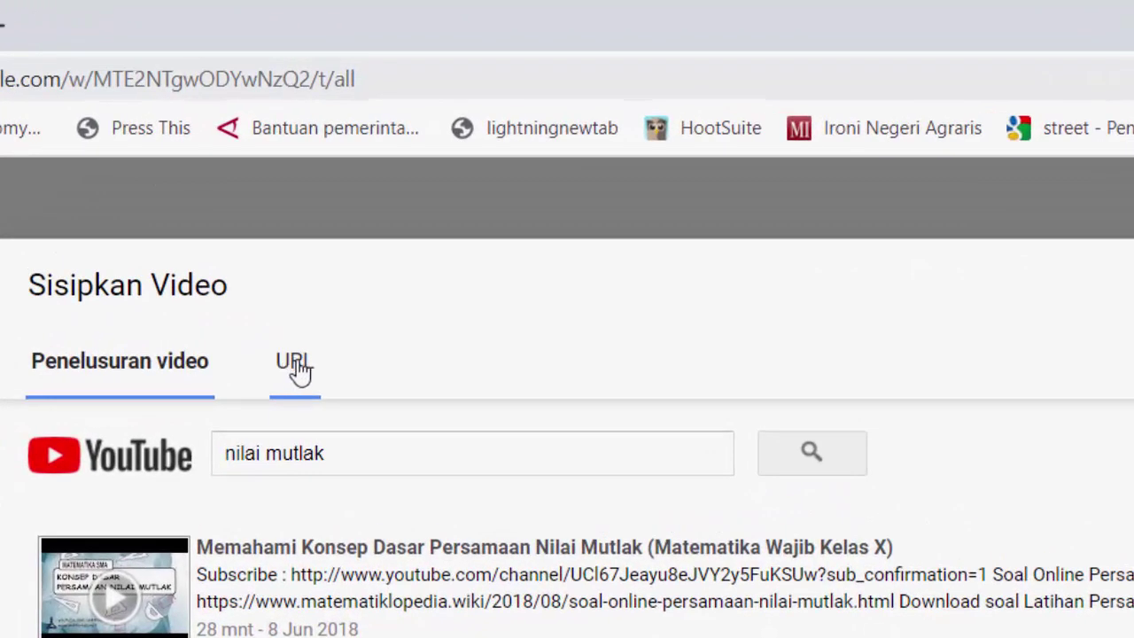
left_click(295, 365)
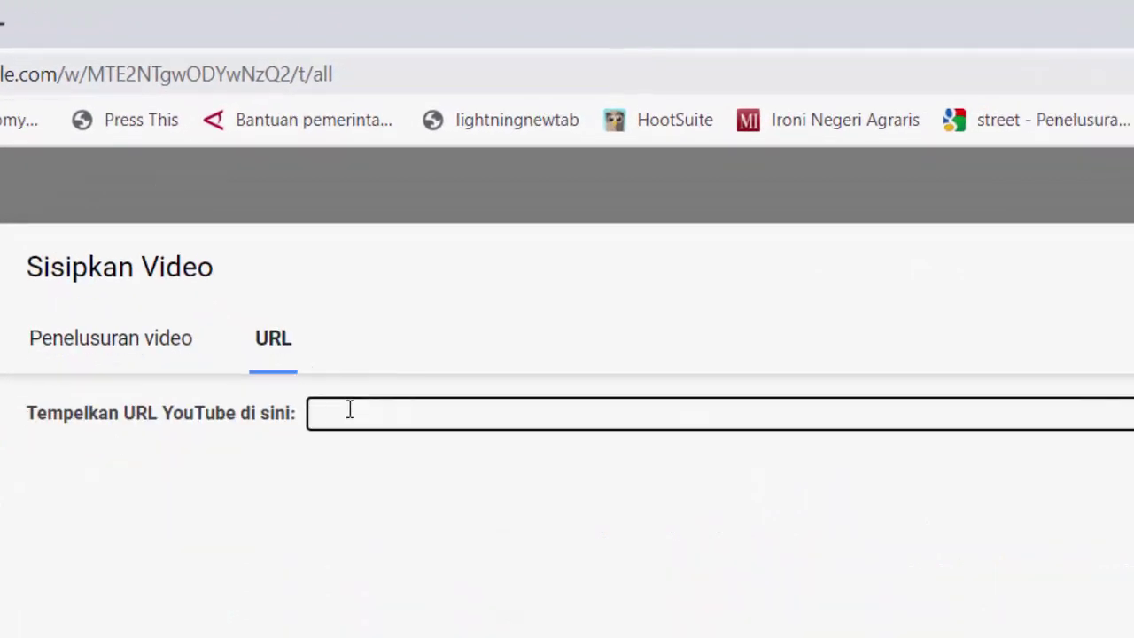
key("ctrl+v")
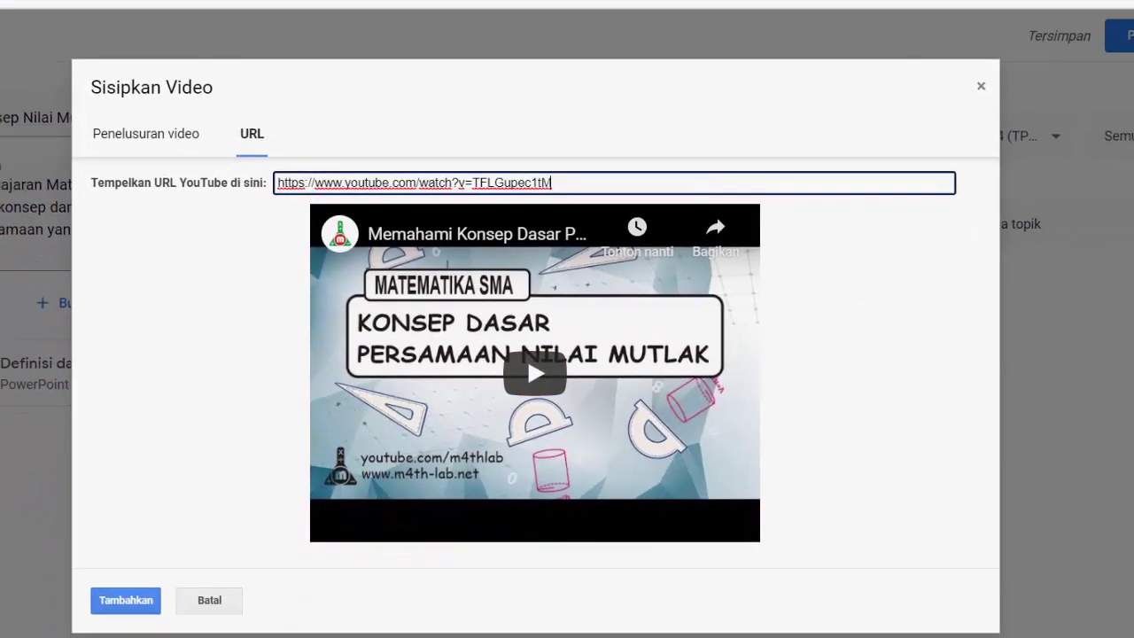
left_click(125, 592)
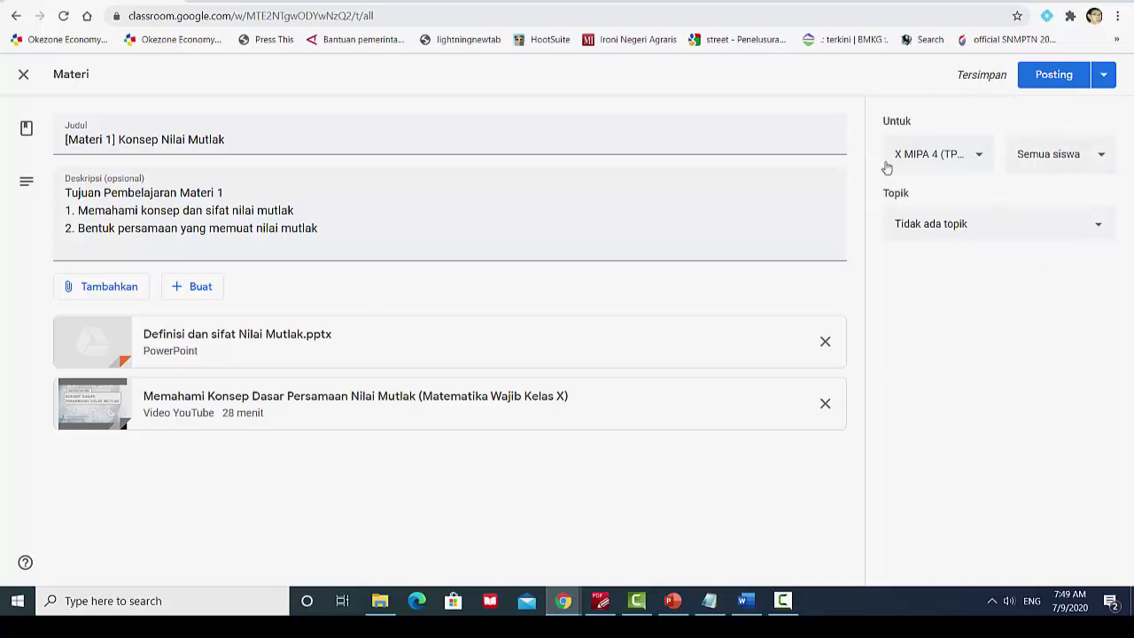
Try adding the Belajar GC SMA class as a second recipient of the post, and deselect it again
left_click(954, 165)
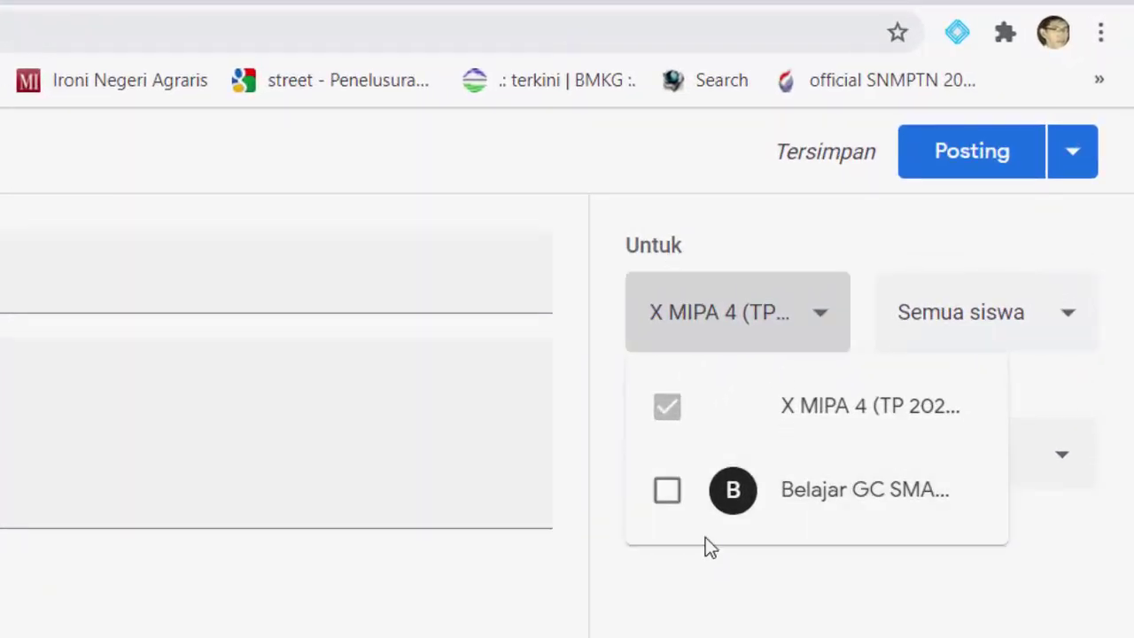
left_click(666, 494)
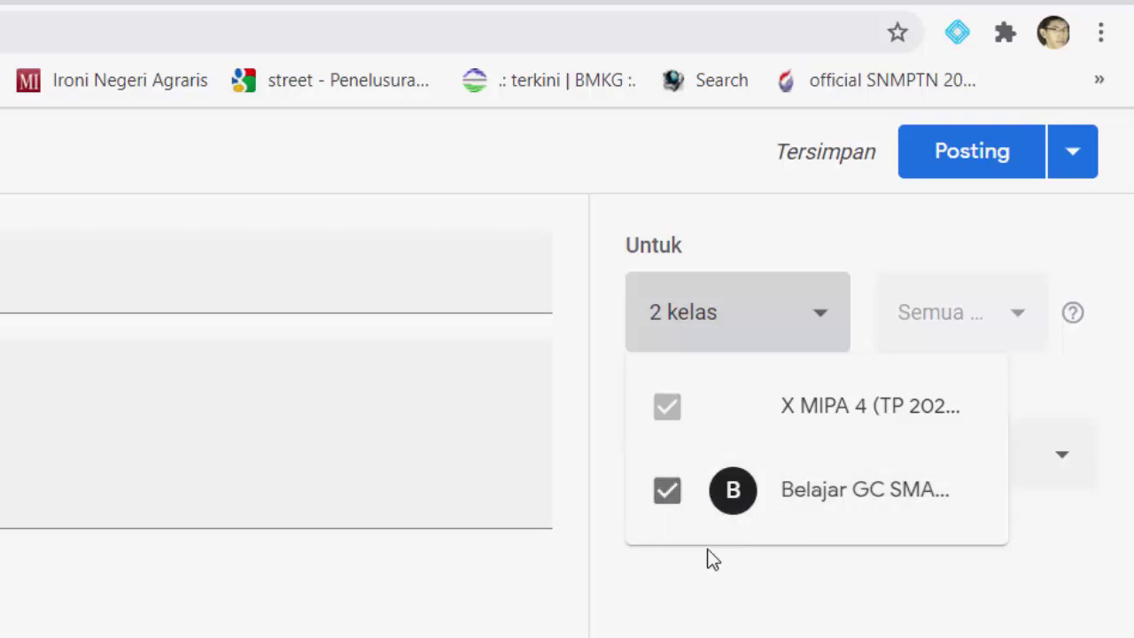
left_click(666, 496)
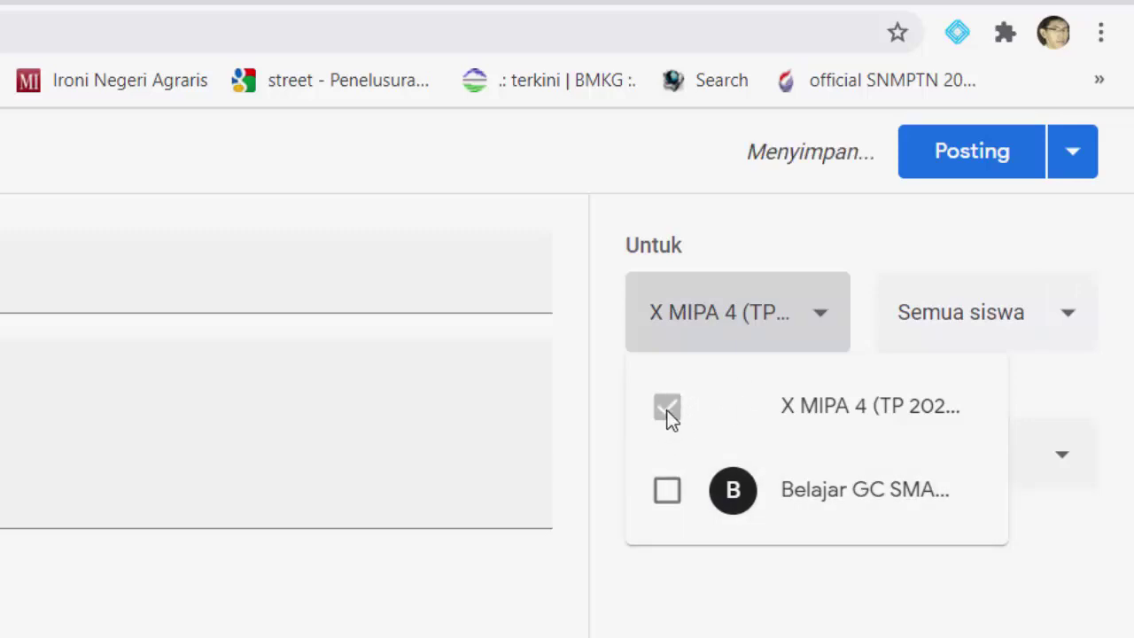
left_click(777, 600)
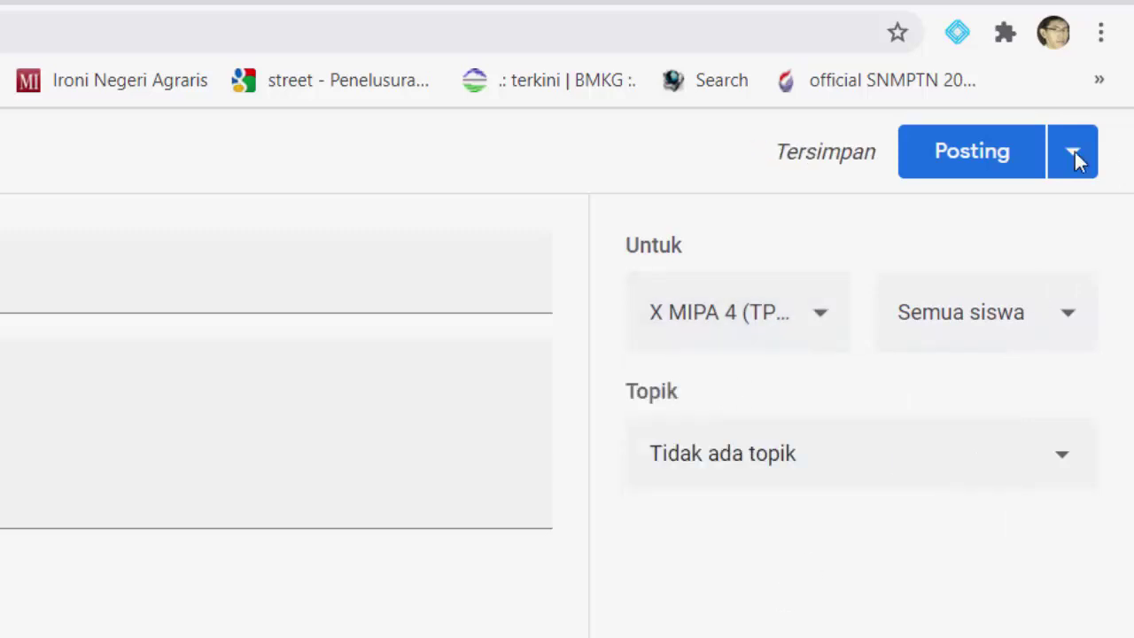
left_click(969, 322)
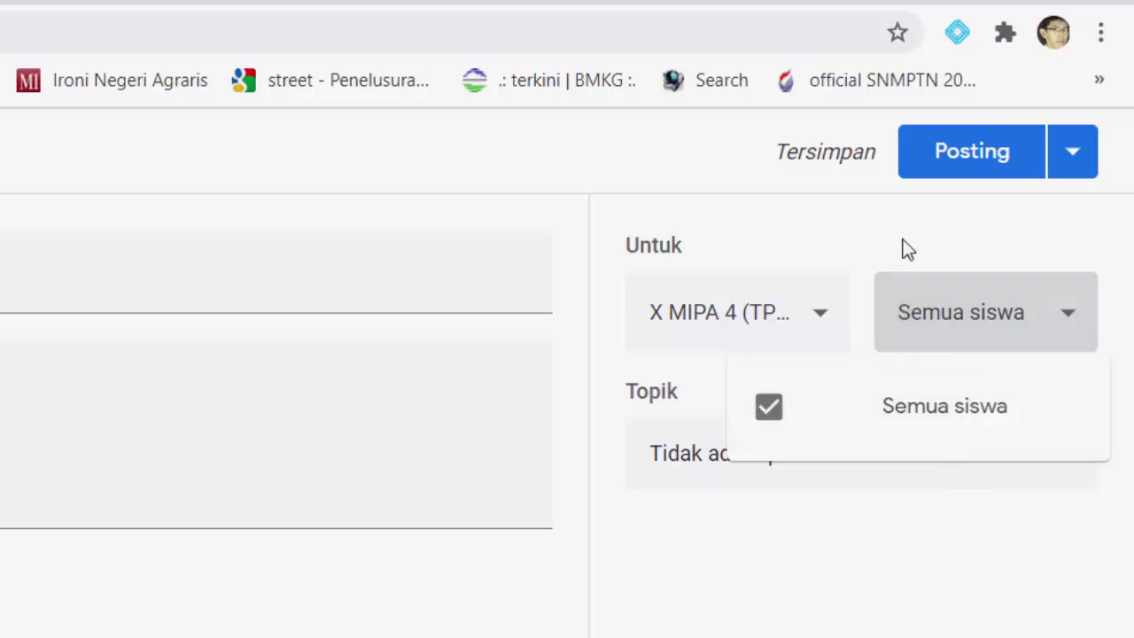
left_click(912, 276)
left_click(1005, 343)
left_click(957, 544)
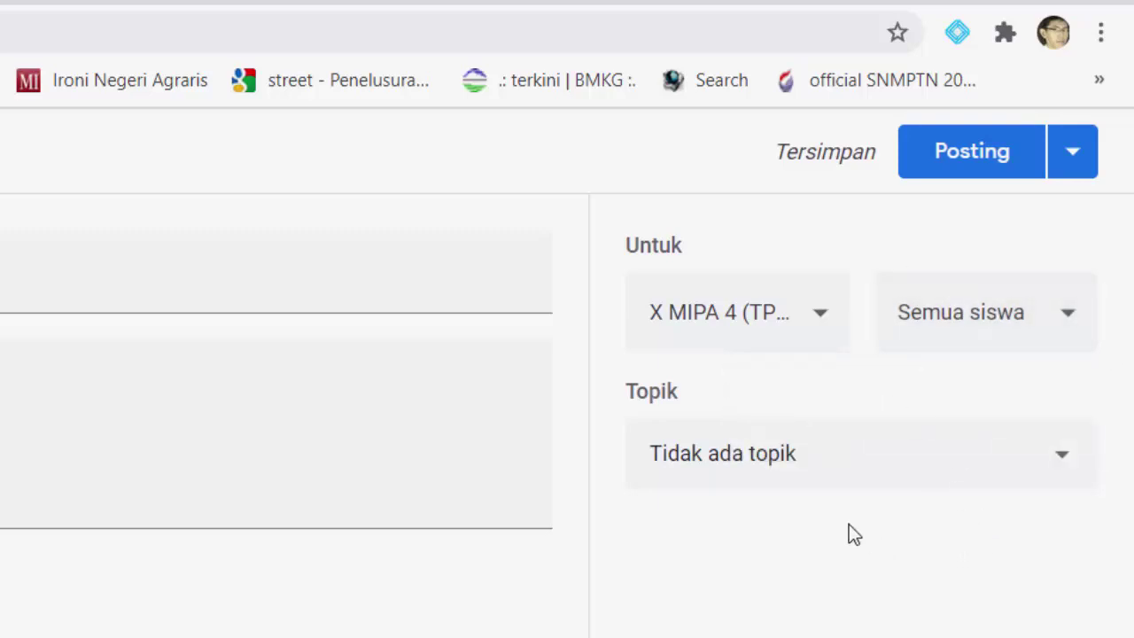
Create the topic "KD 3.1 Persamaan dan Pertidaksamaan Nilai Mutlak" for the material post
left_click(767, 455)
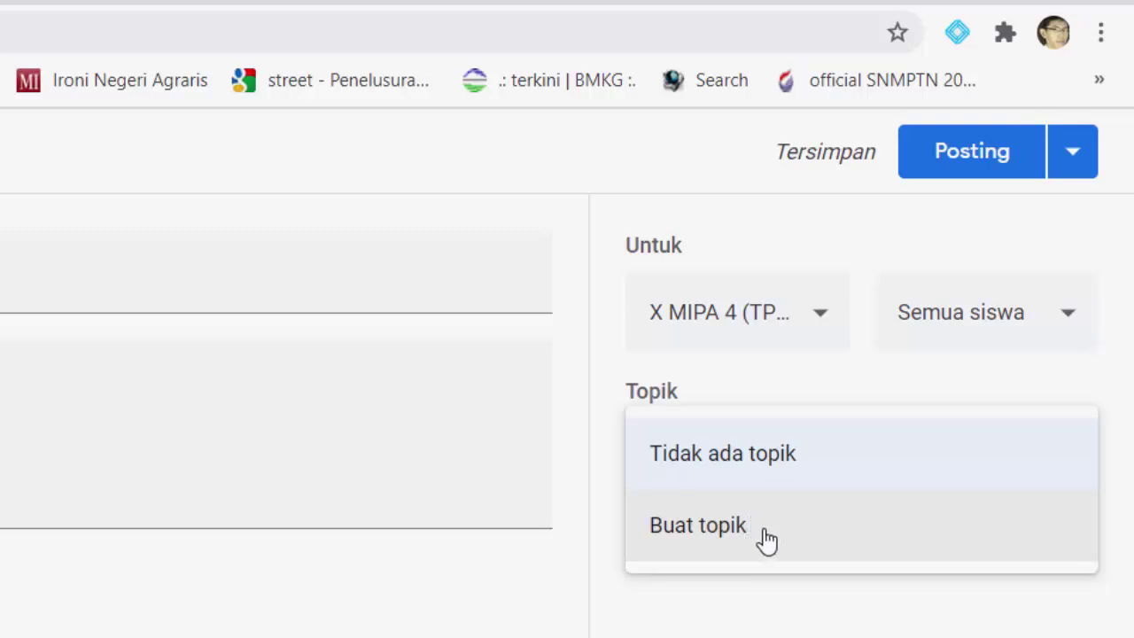
left_click(721, 540)
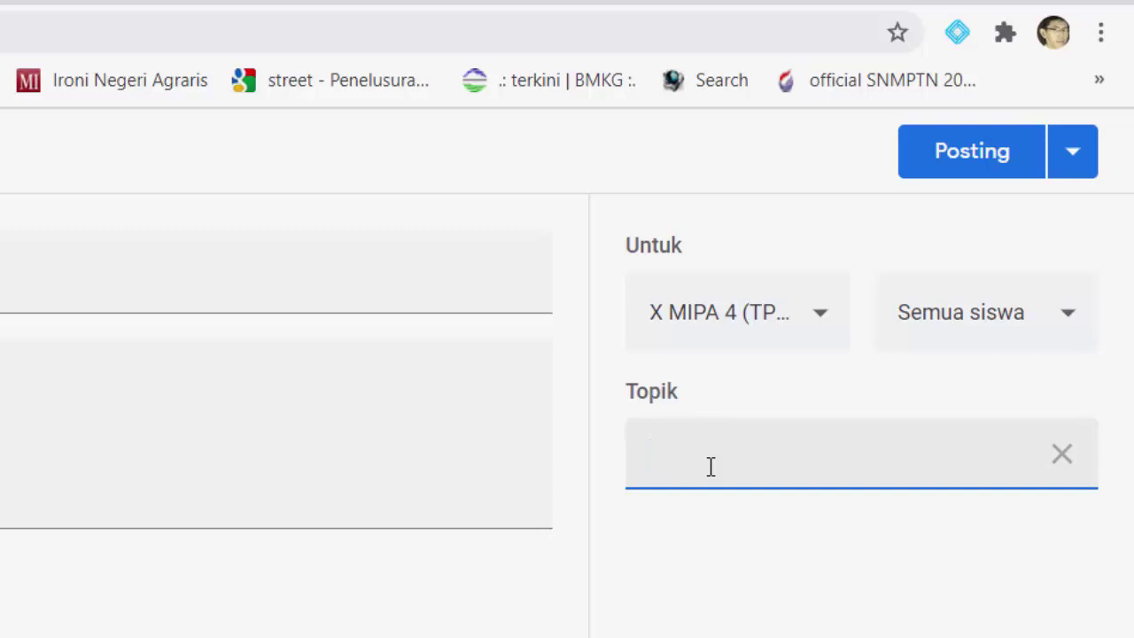
type("KD 3.1")
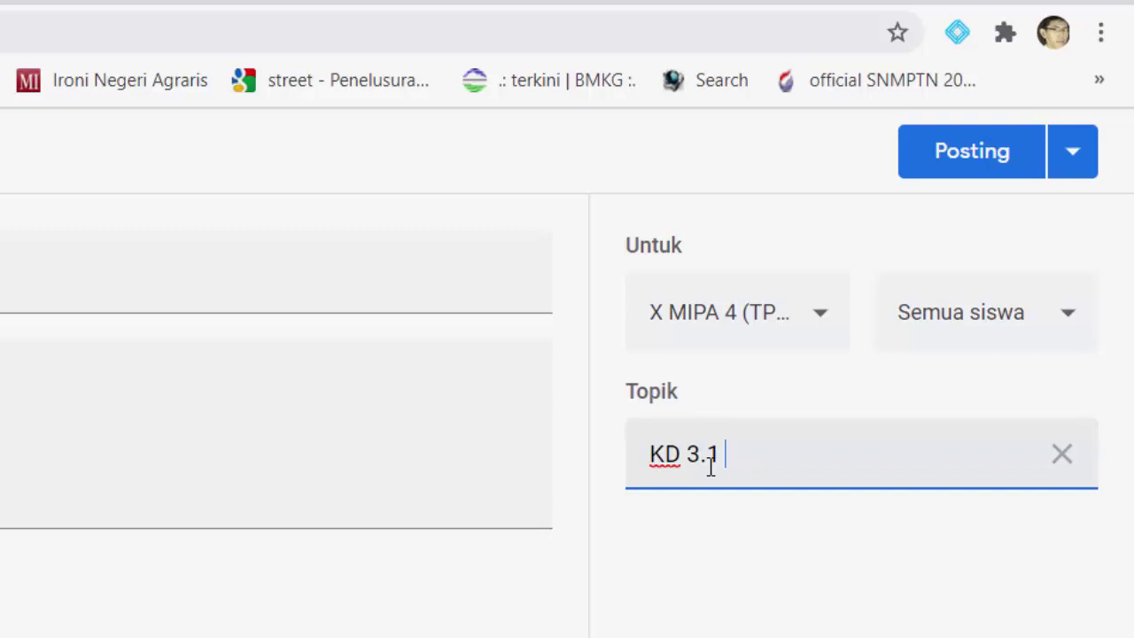
type("Persamaa")
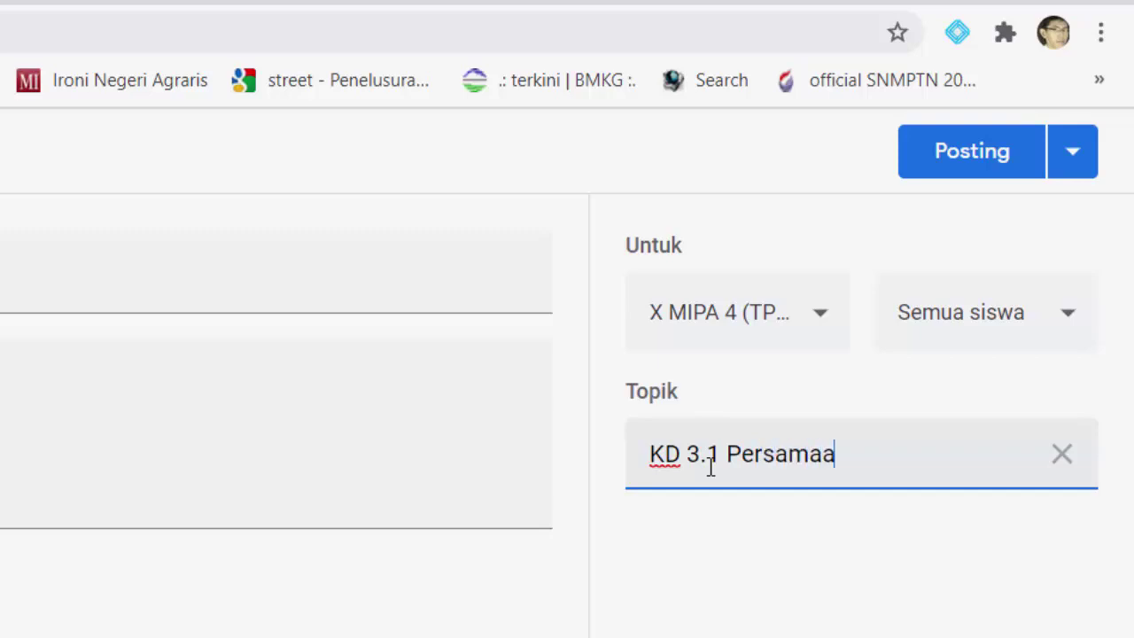
type("n dan ")
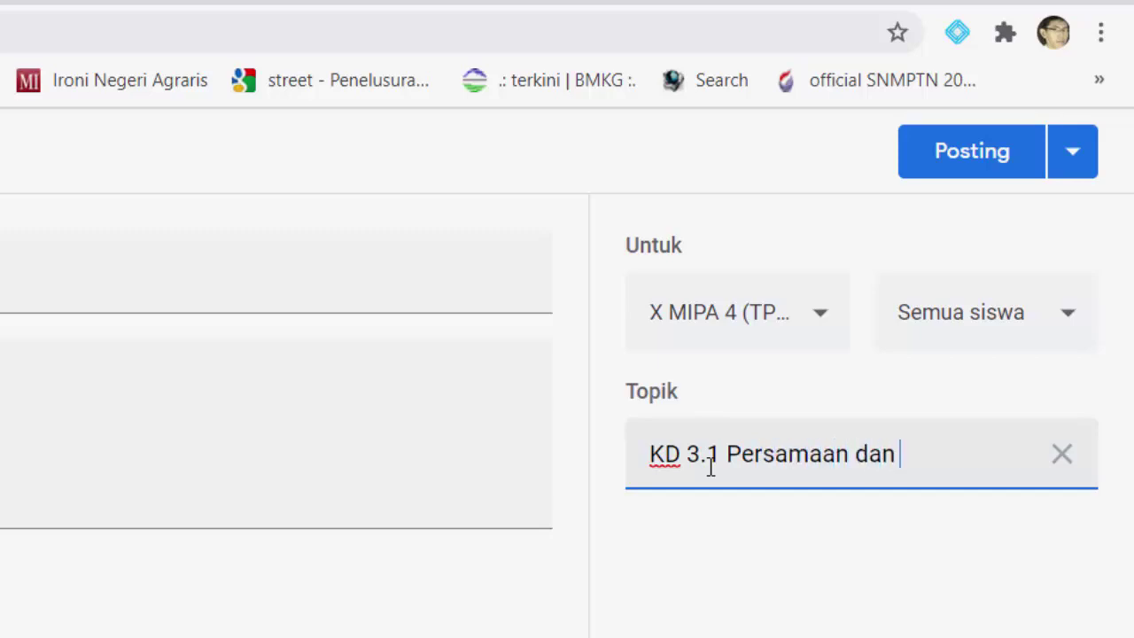
type("Pertidaksamaan Nilai Mutlak")
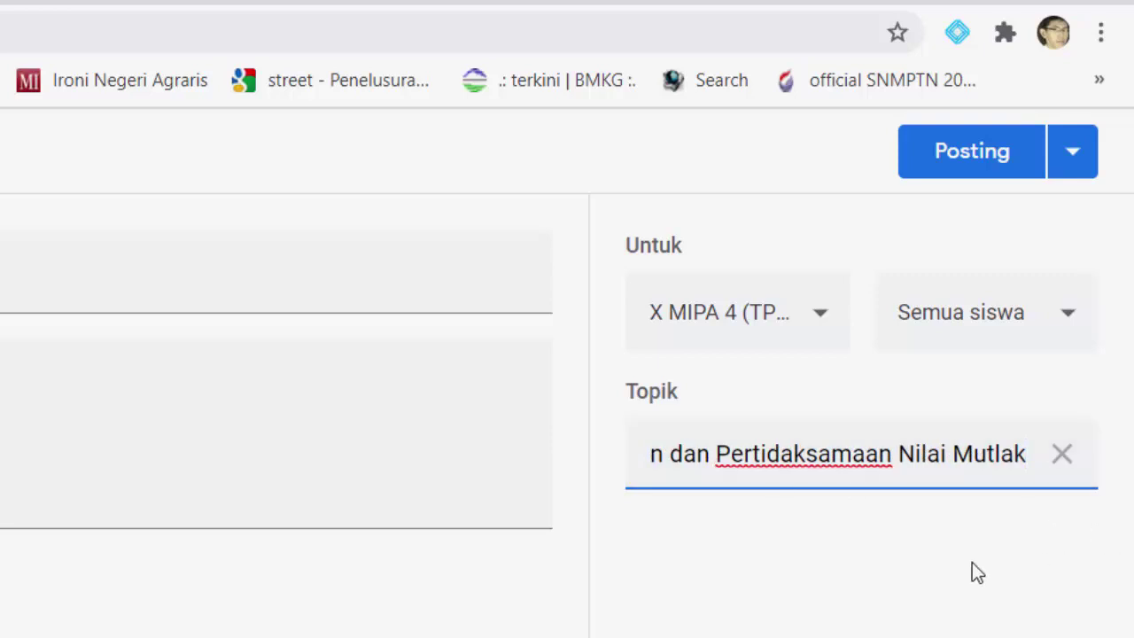
left_click(894, 581)
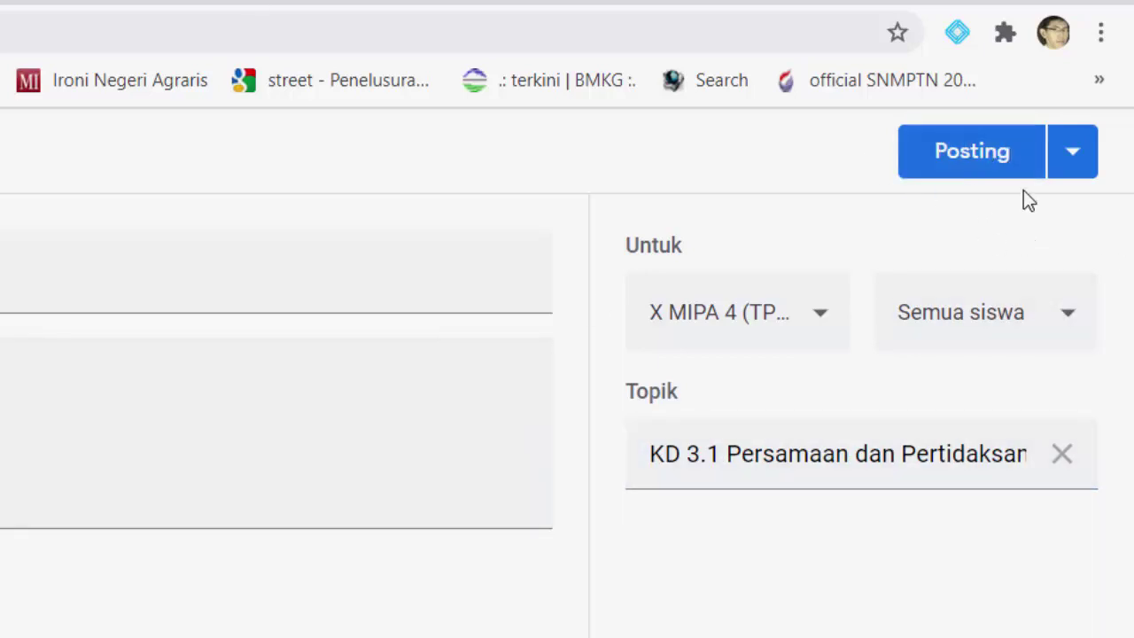
left_click(1082, 175)
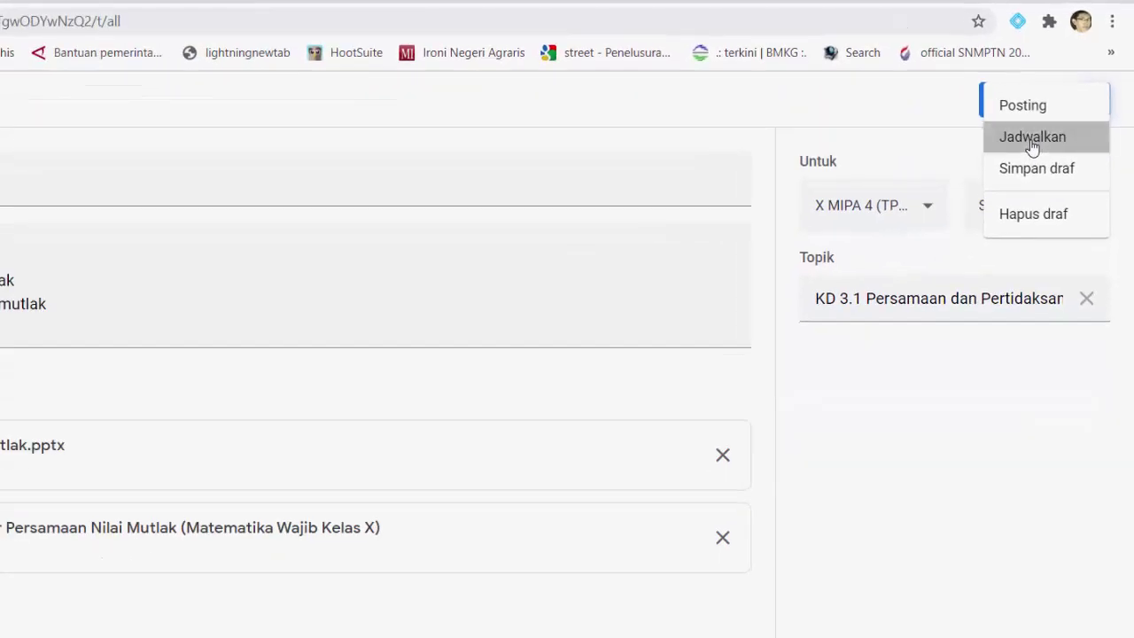
left_click(1032, 142)
left_click(436, 405)
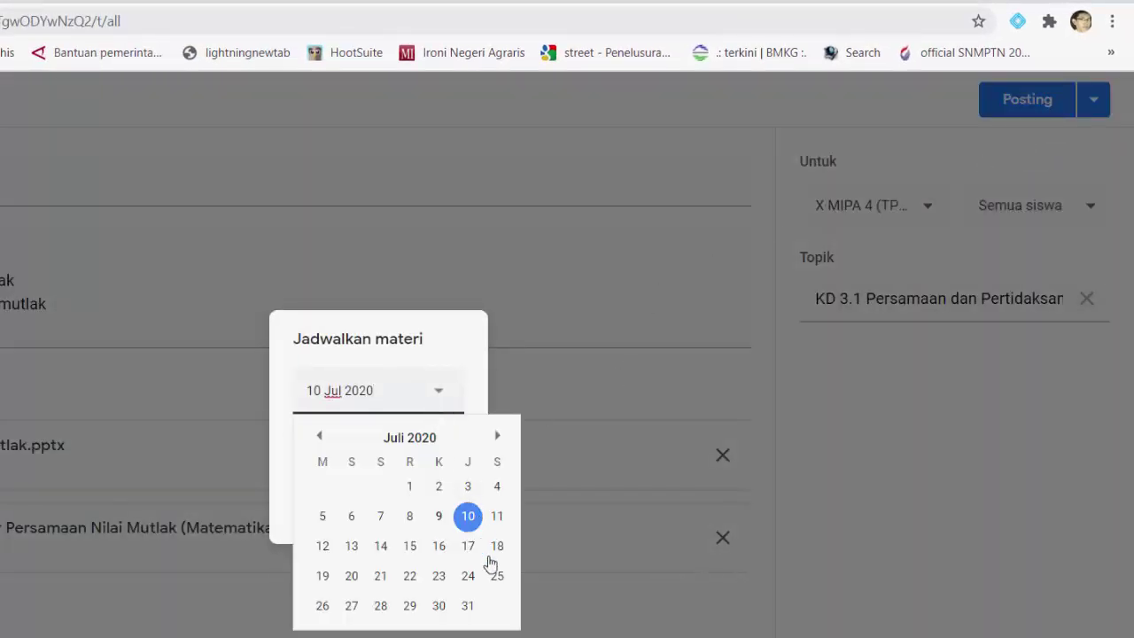
left_click(352, 545)
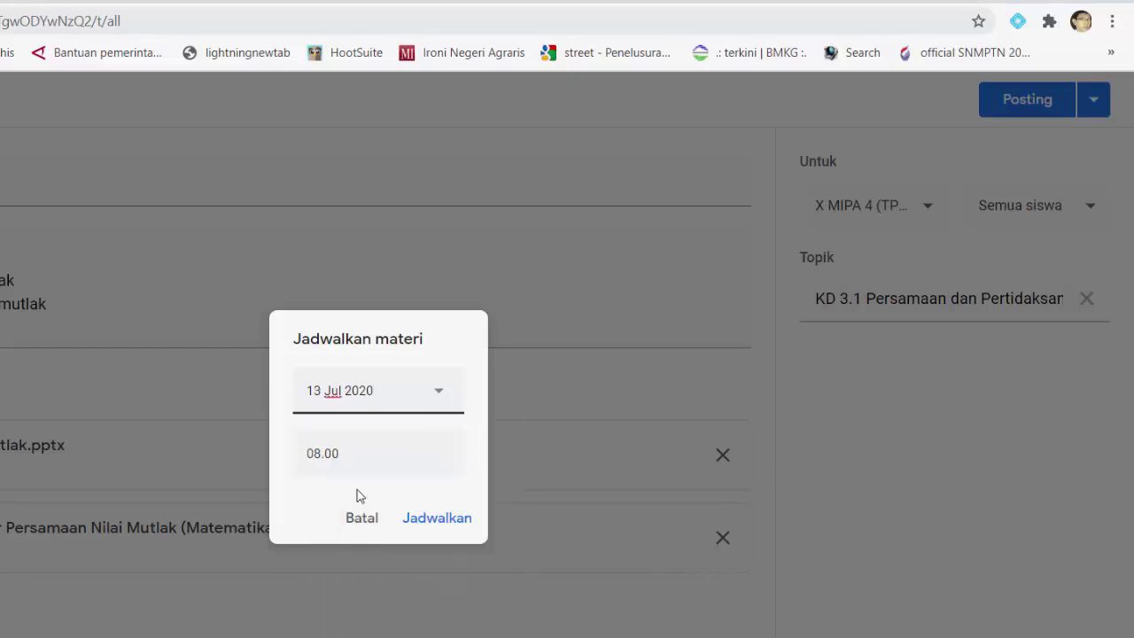
left_click(351, 460)
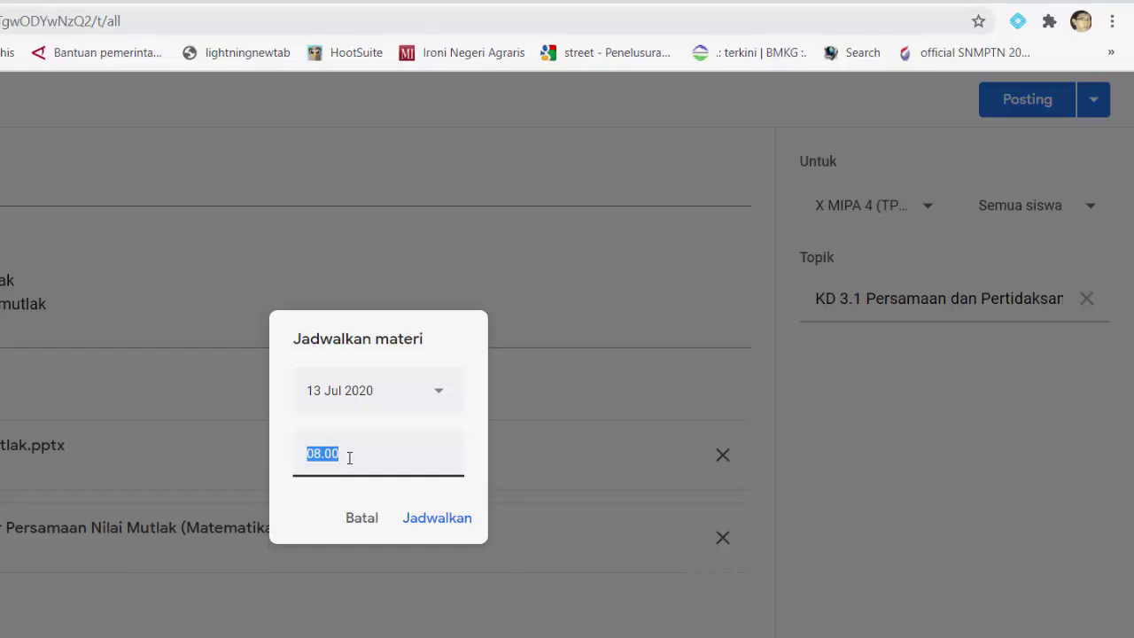
left_click(349, 457)
left_click_drag(346, 457, 291, 464)
left_click(367, 520)
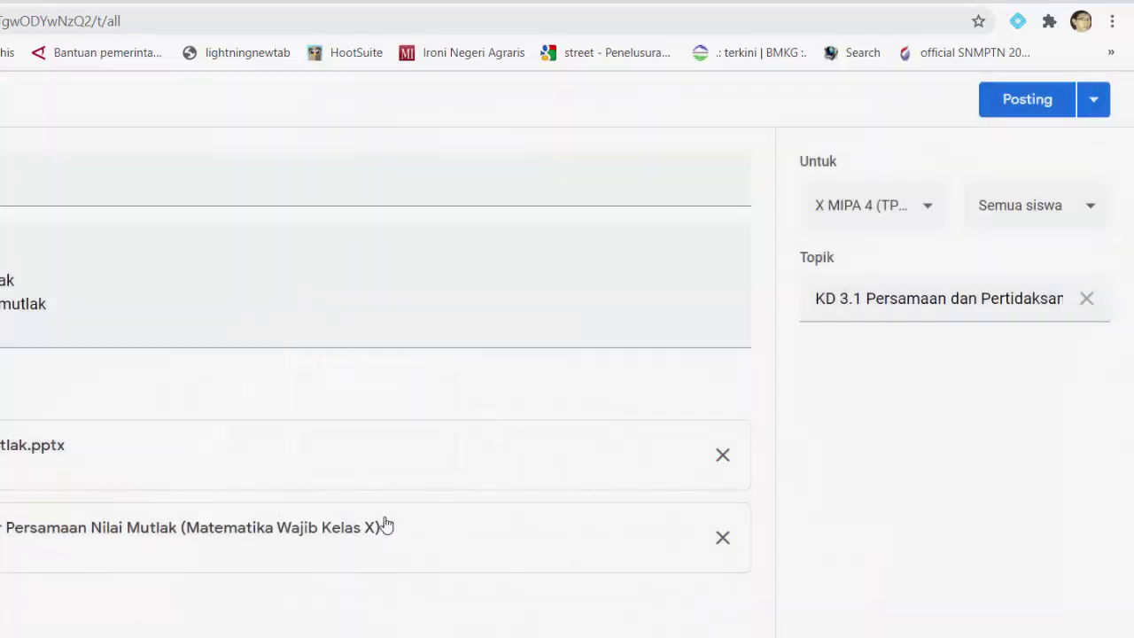
Schedule the material post for 9 Jul 2020 at 09.00
left_click(1095, 104)
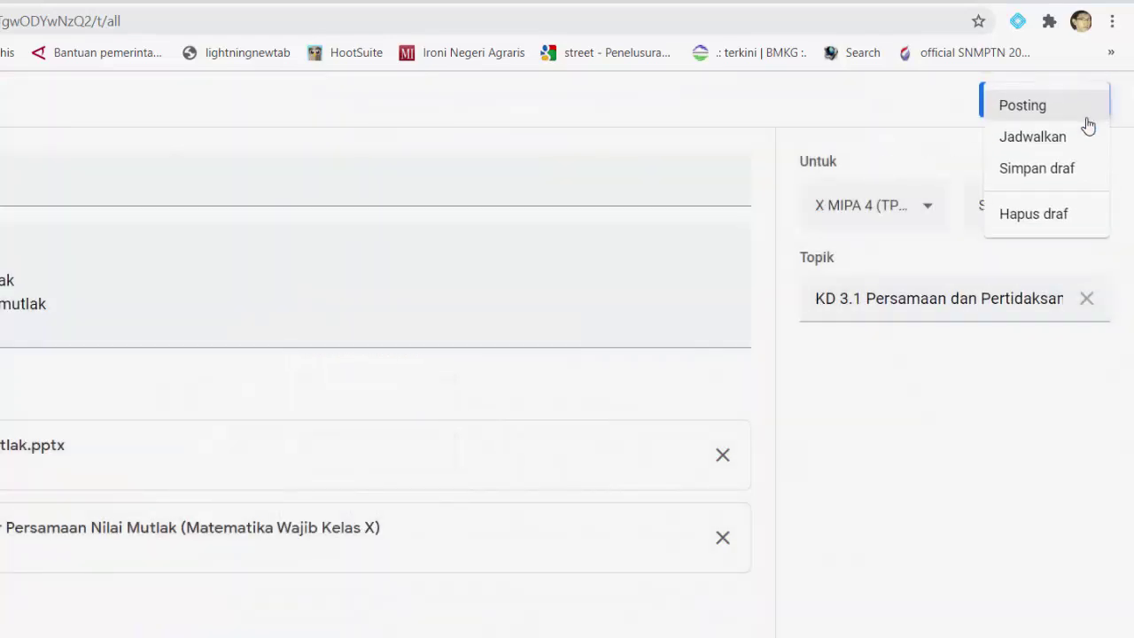
left_click(1034, 140)
left_click(441, 393)
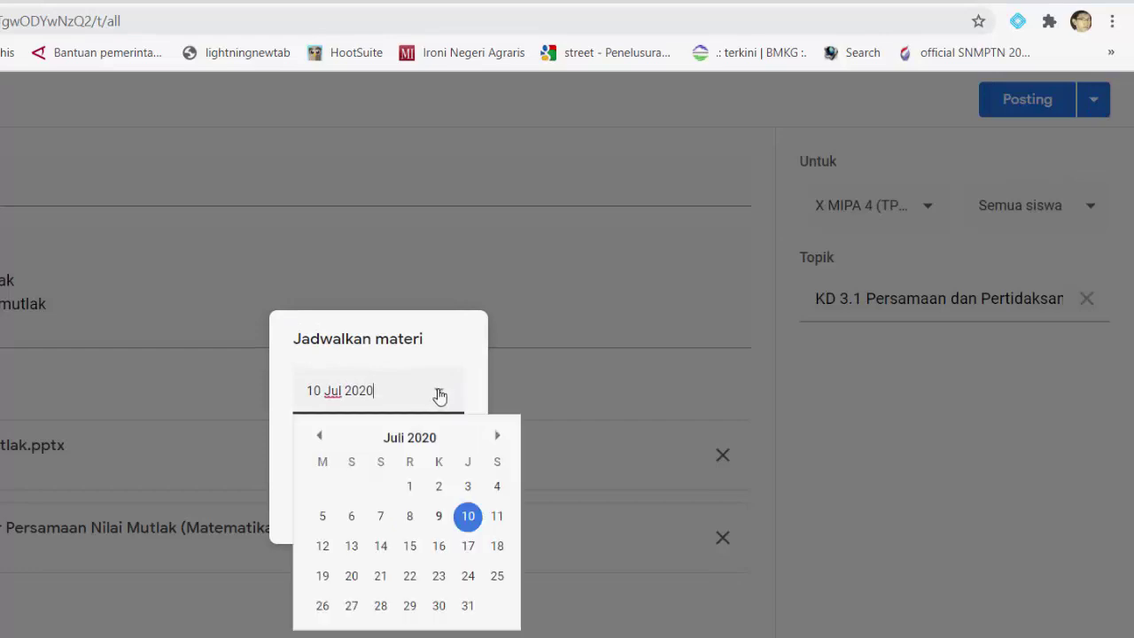
left_click(467, 517)
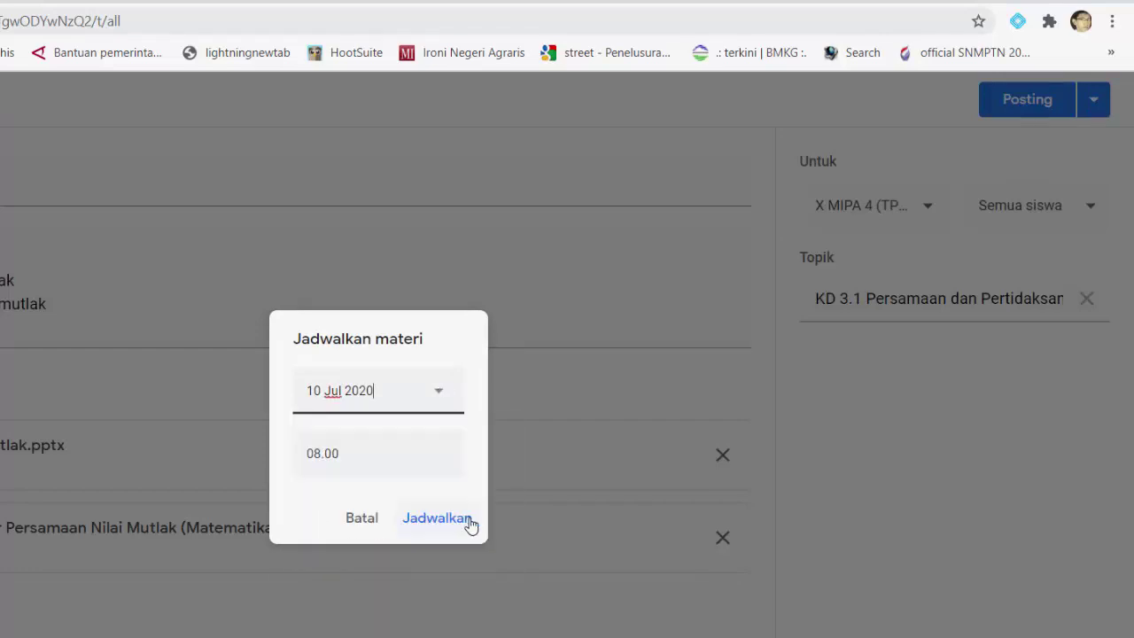
left_click(430, 392)
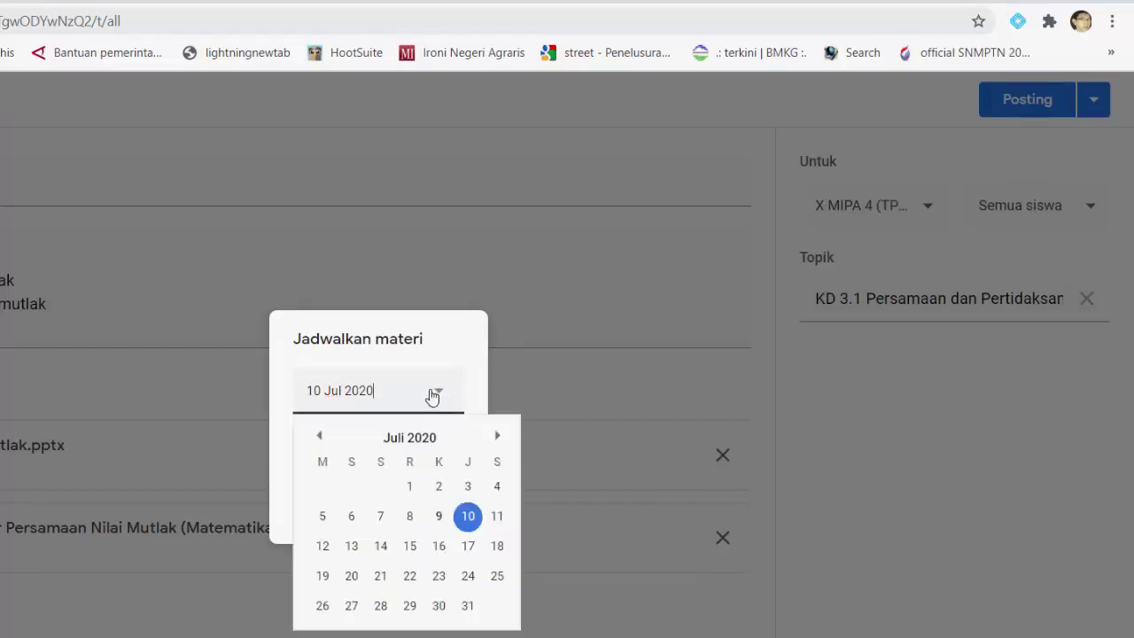
left_click(435, 514)
left_click(363, 458)
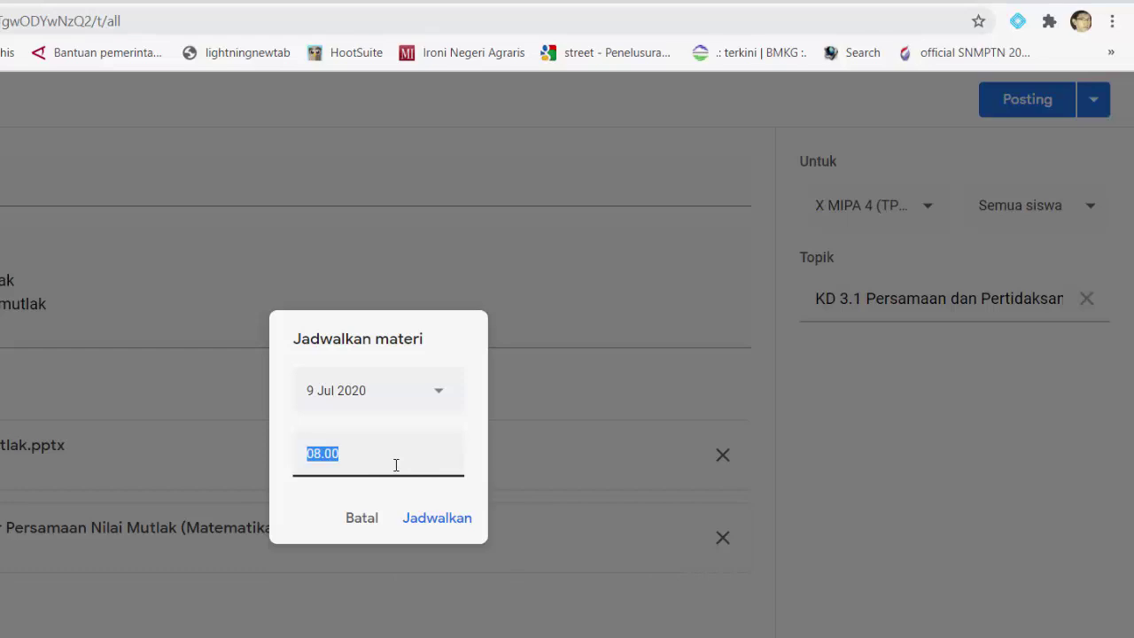
type("09")
left_click(440, 523)
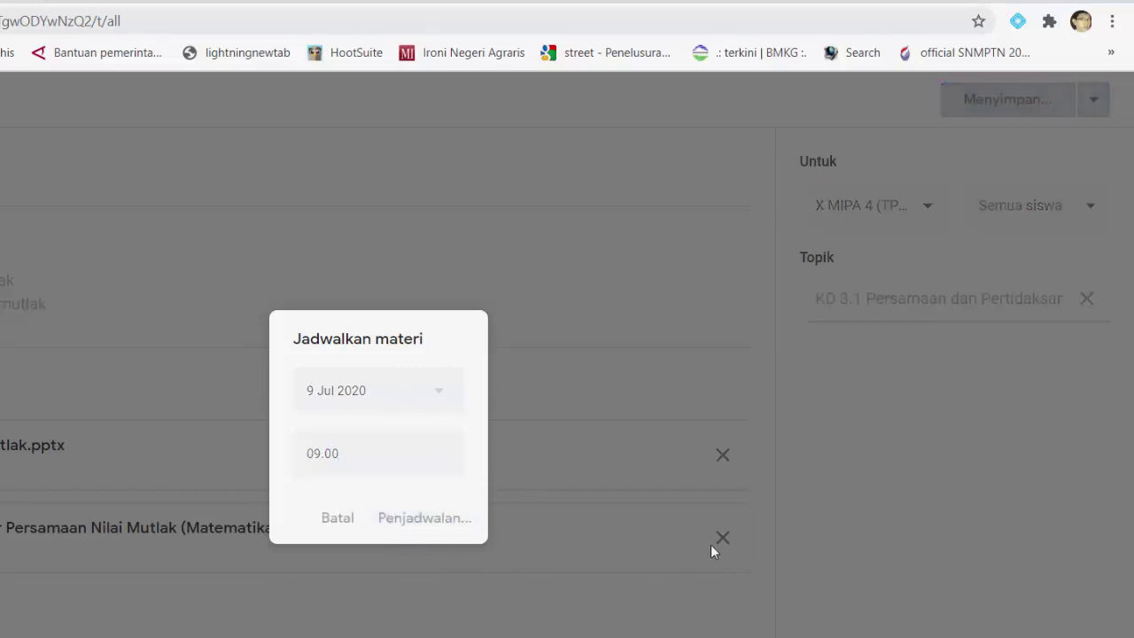